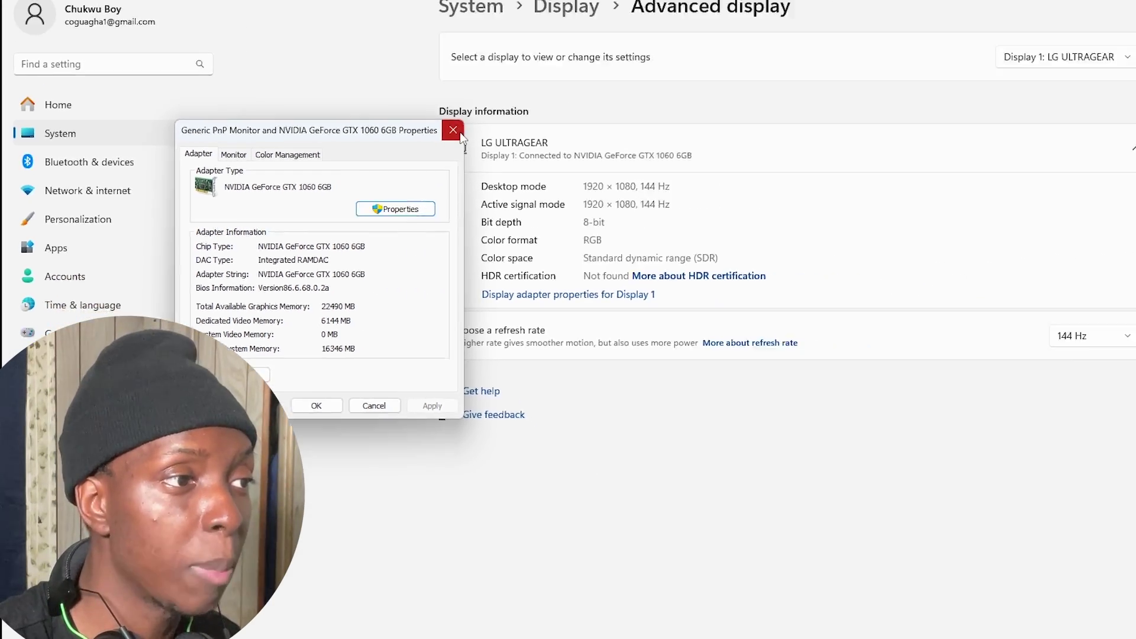
- Close the GTX 1060 6GB adapter properties after confirming 6144 MB dedicated video memory
left_click(916, 28)
- Close Windows Settings and bring up the ComfyUI browser window with its Load Checkpoint node
left_click(1127, 7)
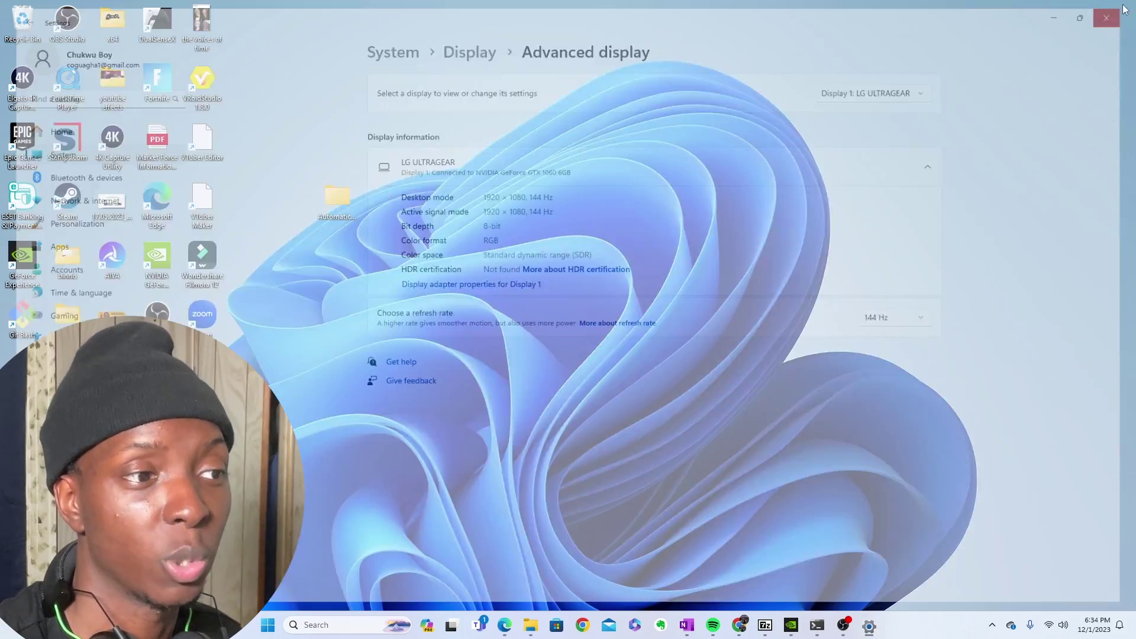
left_click(515, 629)
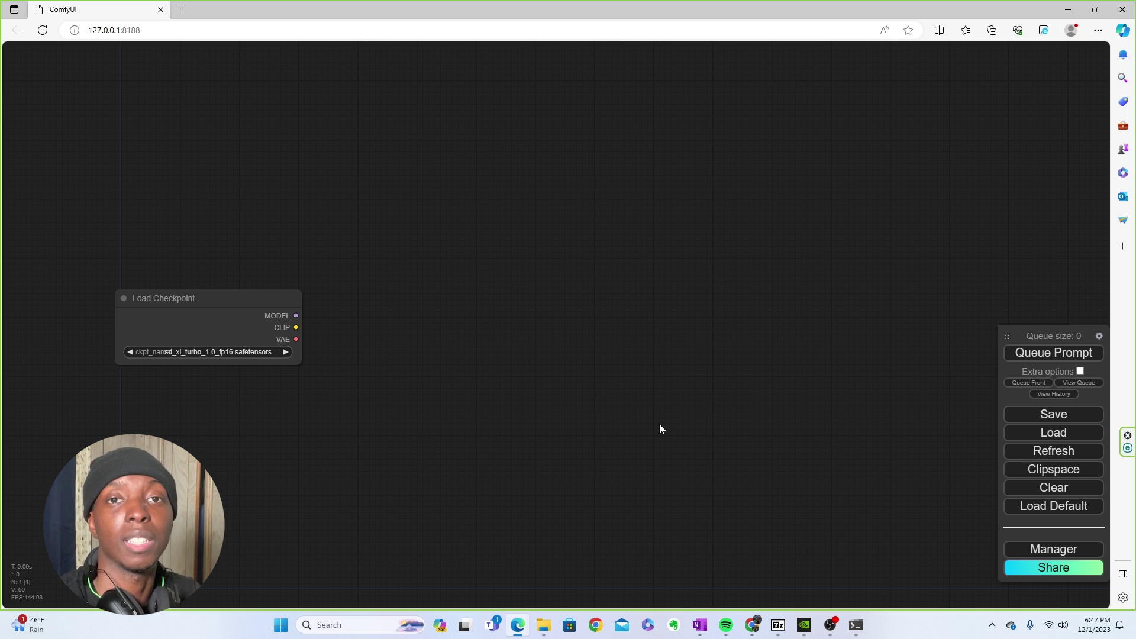
- Open the ComfyUI Manager menu from the side panel's Manager button
left_click(1072, 553)
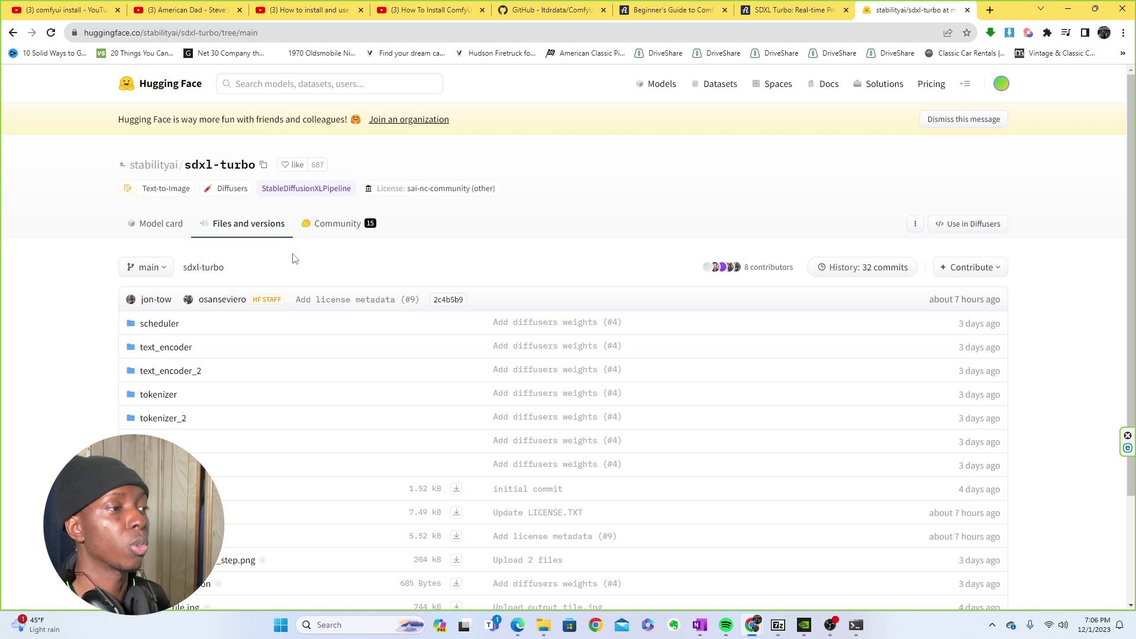
scroll(275, 240, "down", 2)
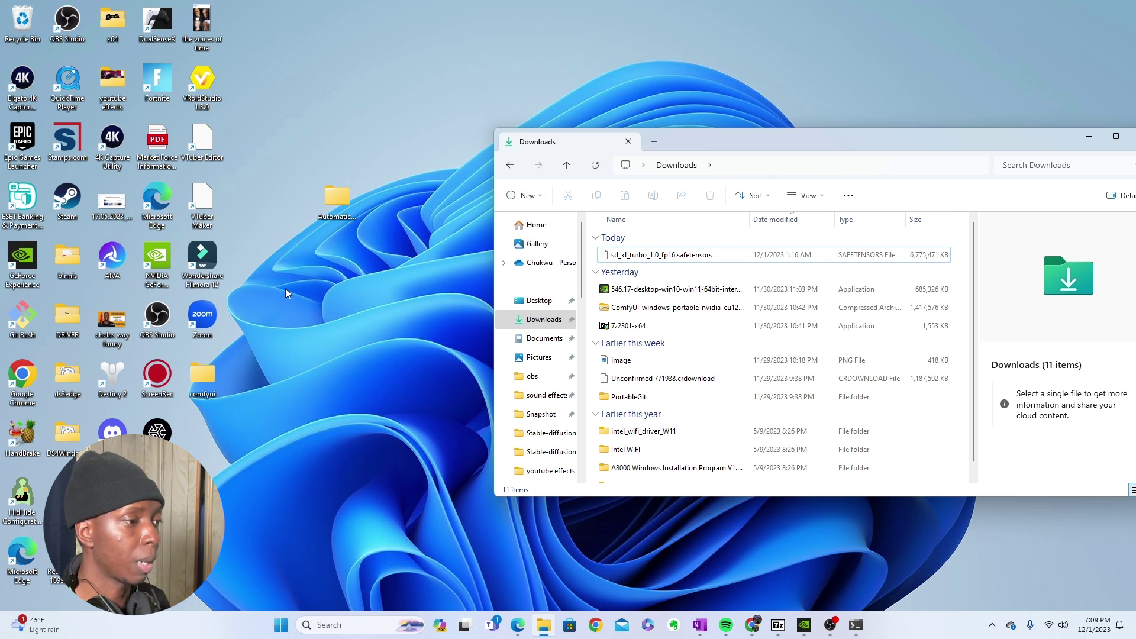
- Navigate to comfyui > ComfyUI_windows_portable > ComfyUI > models > checkpoints
double_click(203, 365)
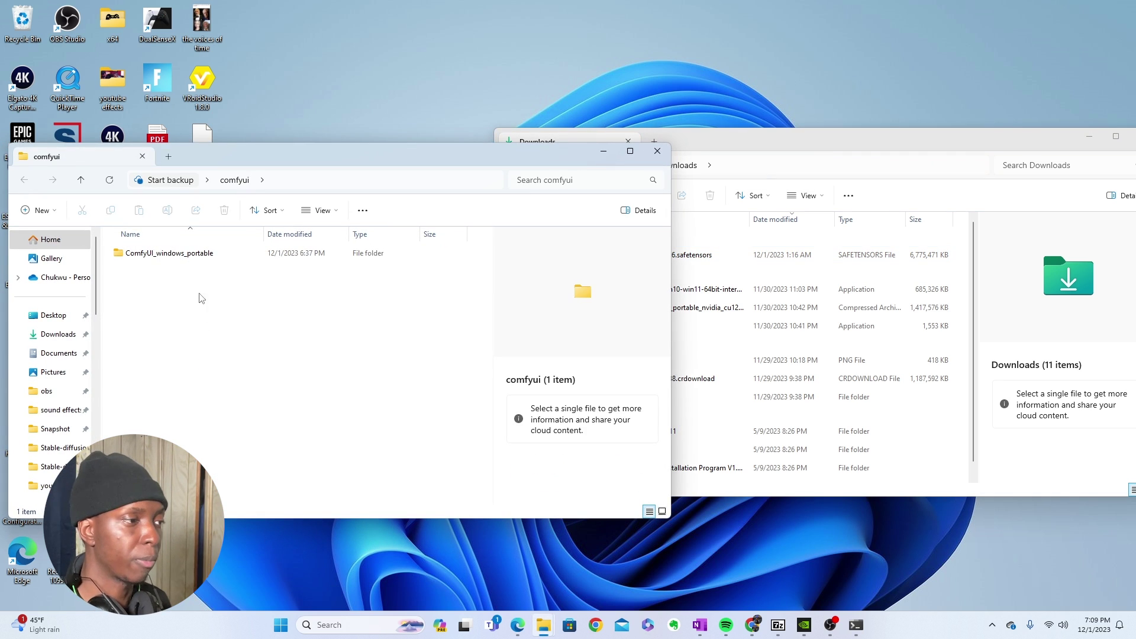
double_click(218, 255)
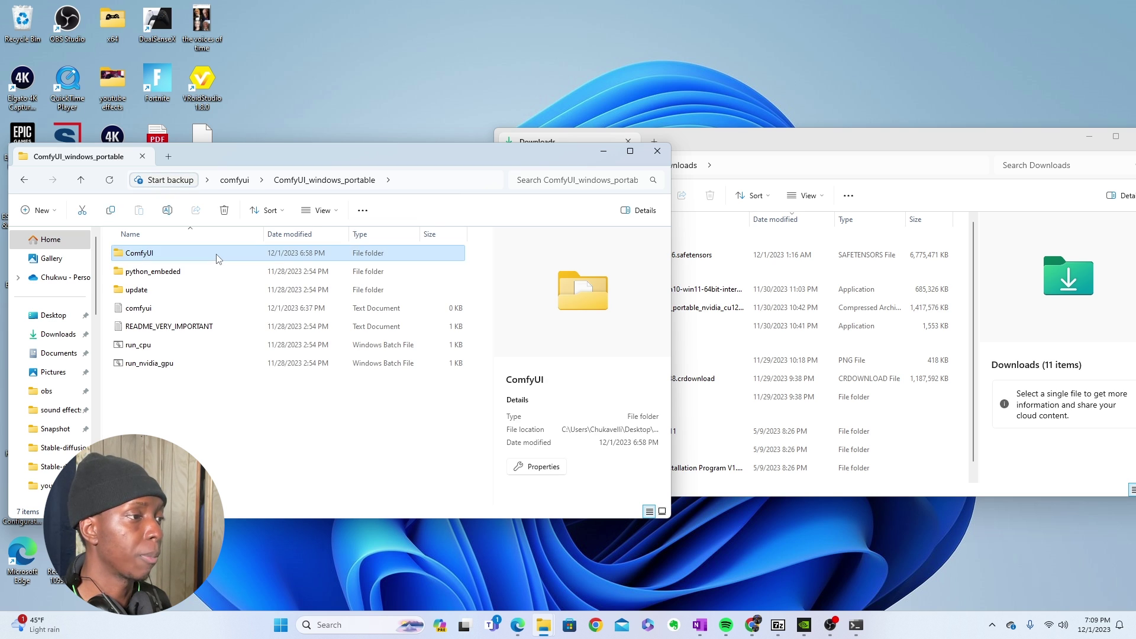
double_click(216, 255)
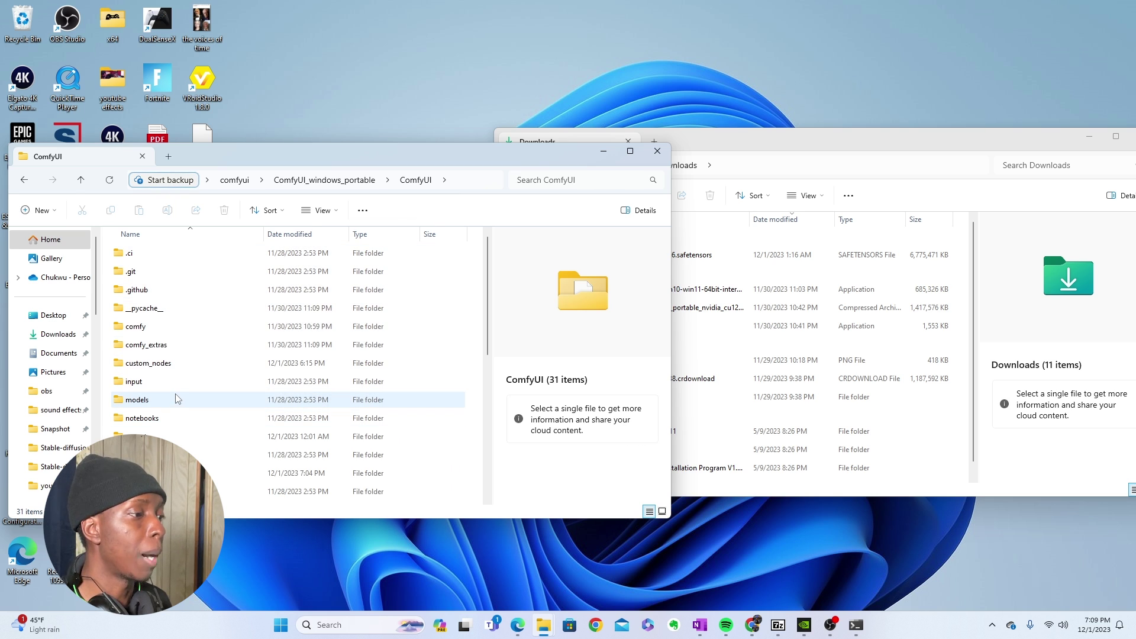
double_click(173, 399)
left_click(233, 254)
double_click(234, 255)
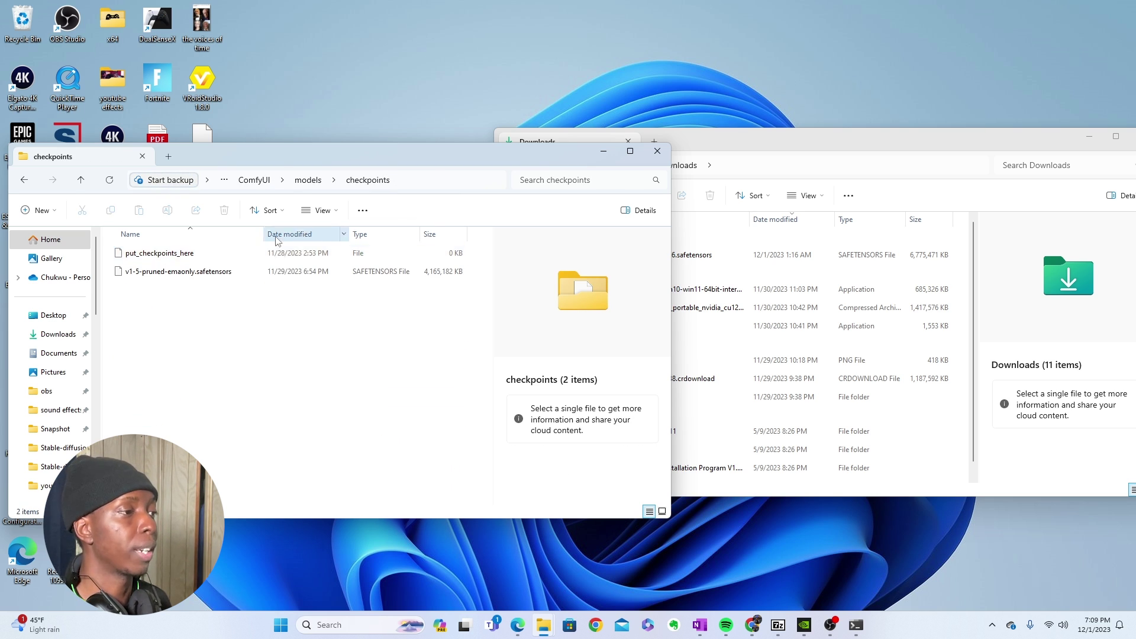
- Cut sd_xl_turbo_1.0_fp16.safetensors from Downloads and paste it into the checkpoints folder
left_click(716, 141)
left_click(662, 255)
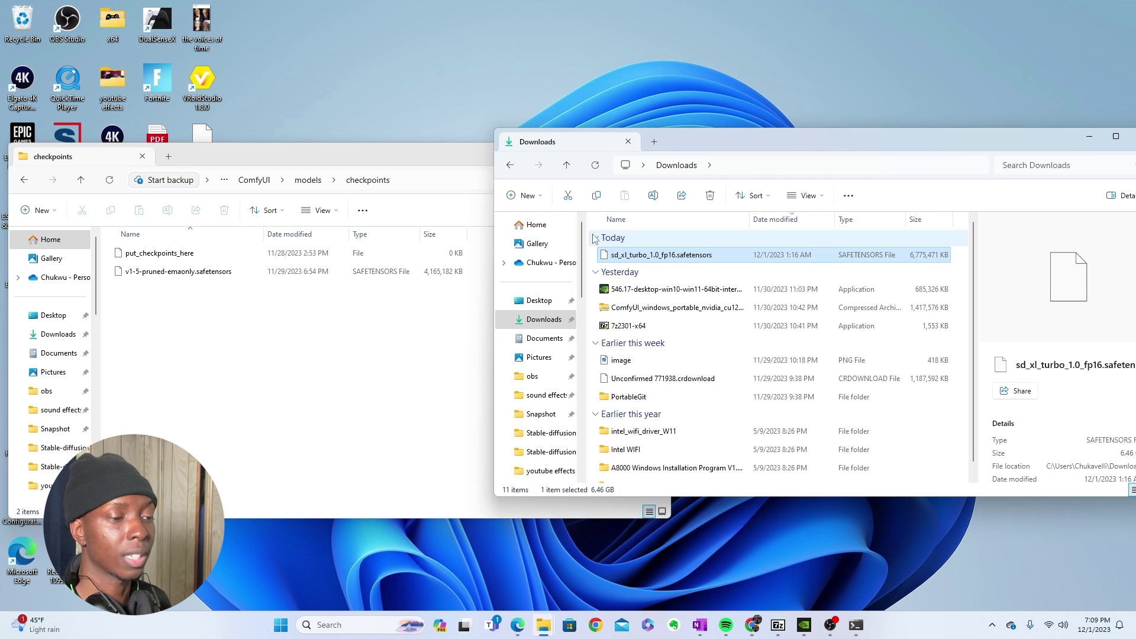
left_click(566, 197)
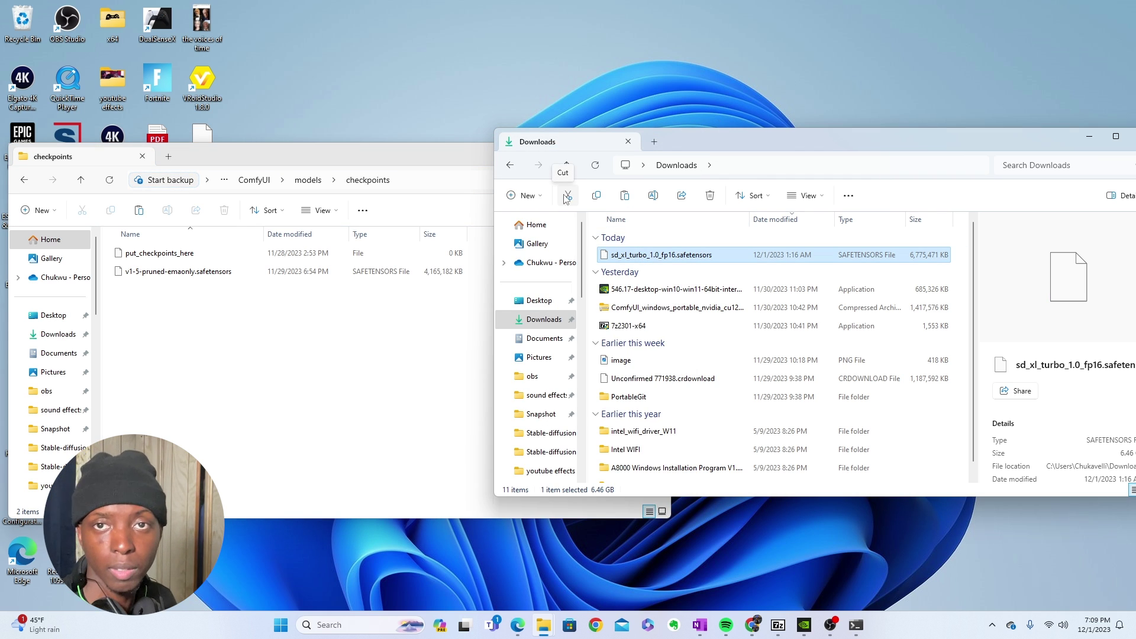
left_click(345, 320)
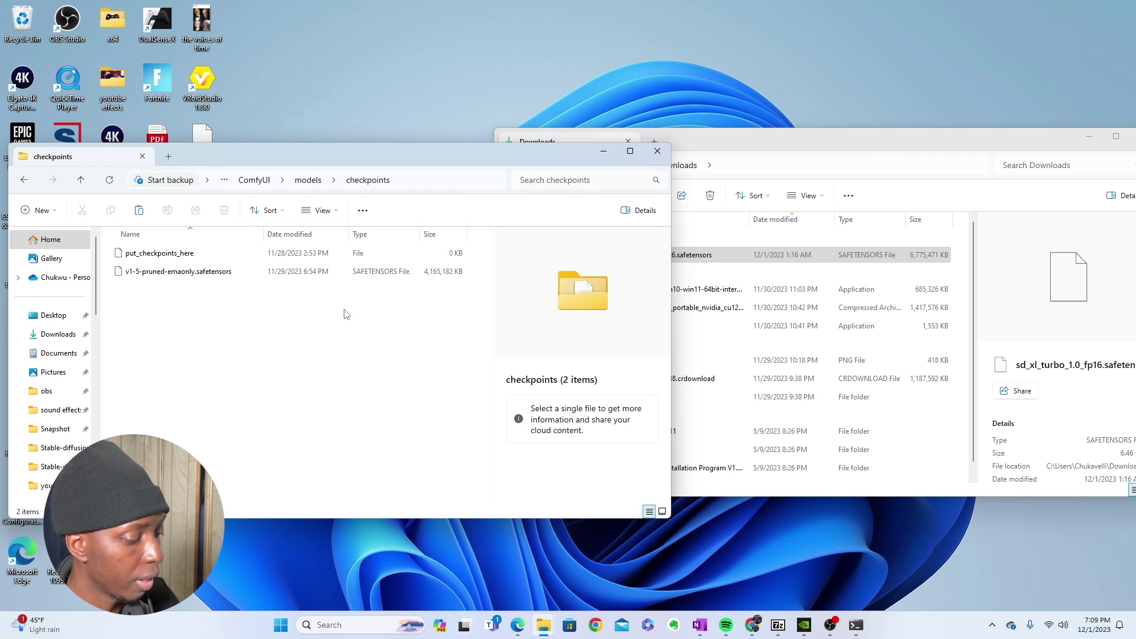
key("ctrl+v")
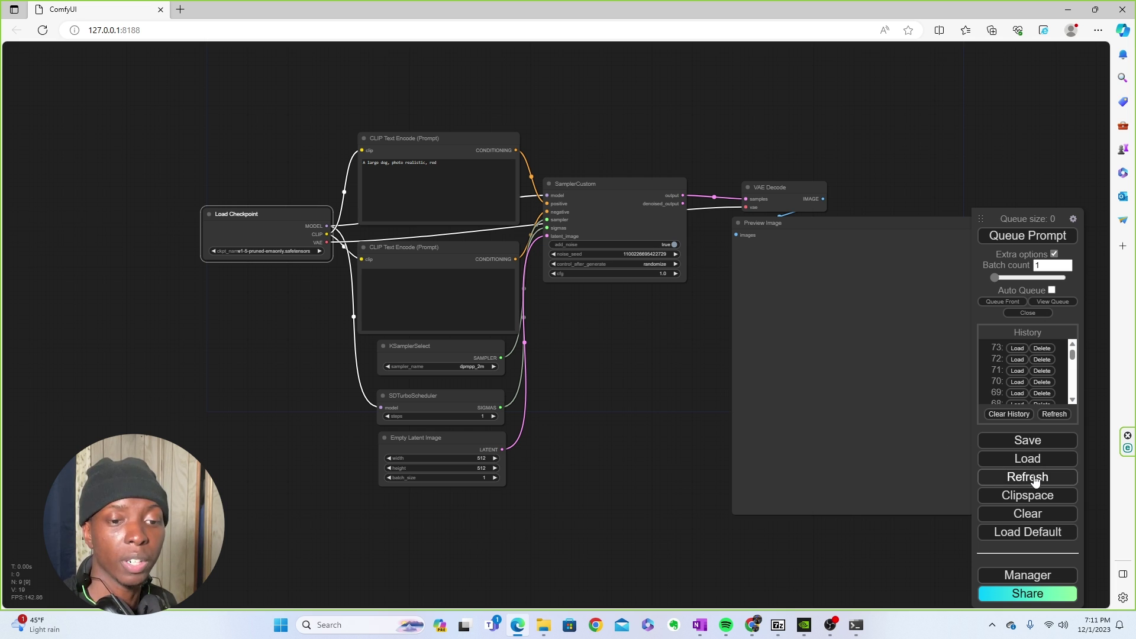
- Set Load Checkpoint's ckpt_name to sd_xl_turbo_1.0_fp16.safetensors
left_click(294, 251)
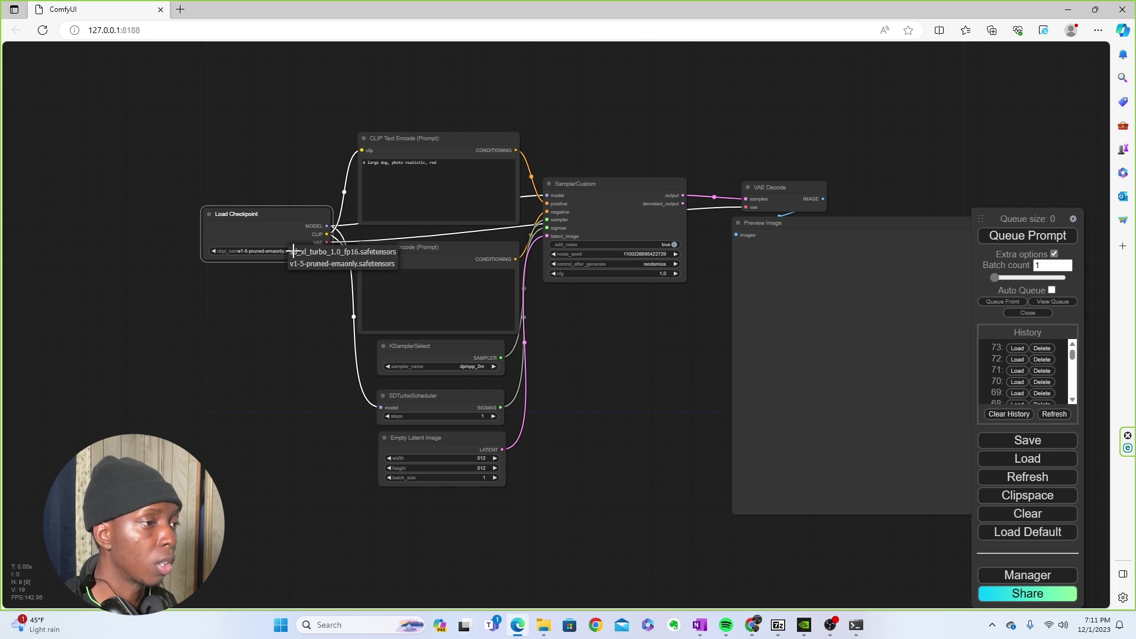
left_click(334, 254)
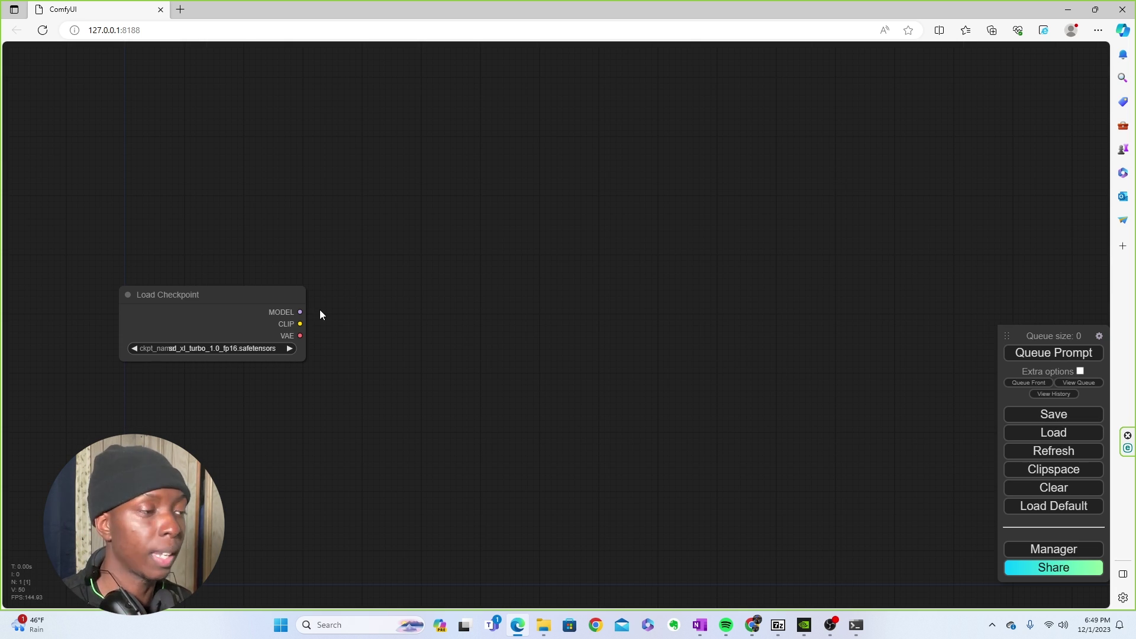
- Add two CLIP Text Encode nodes from the checkpoint's CLIP output, stacked one above the other
double_click(303, 324)
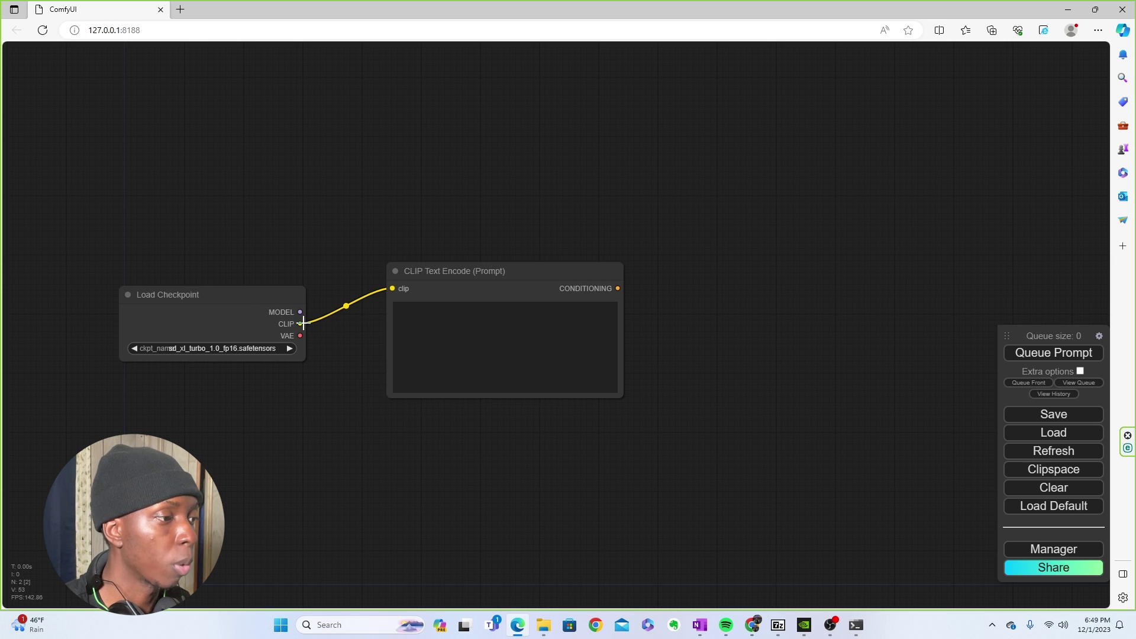
left_click_drag(358, 396, 379, 418)
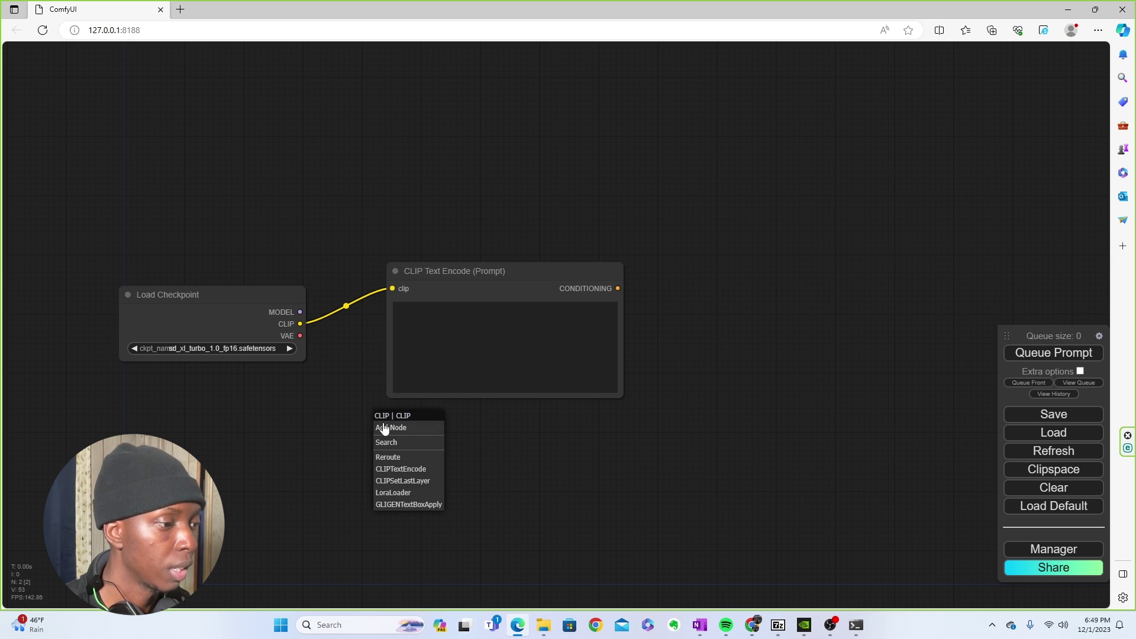
left_click(399, 470)
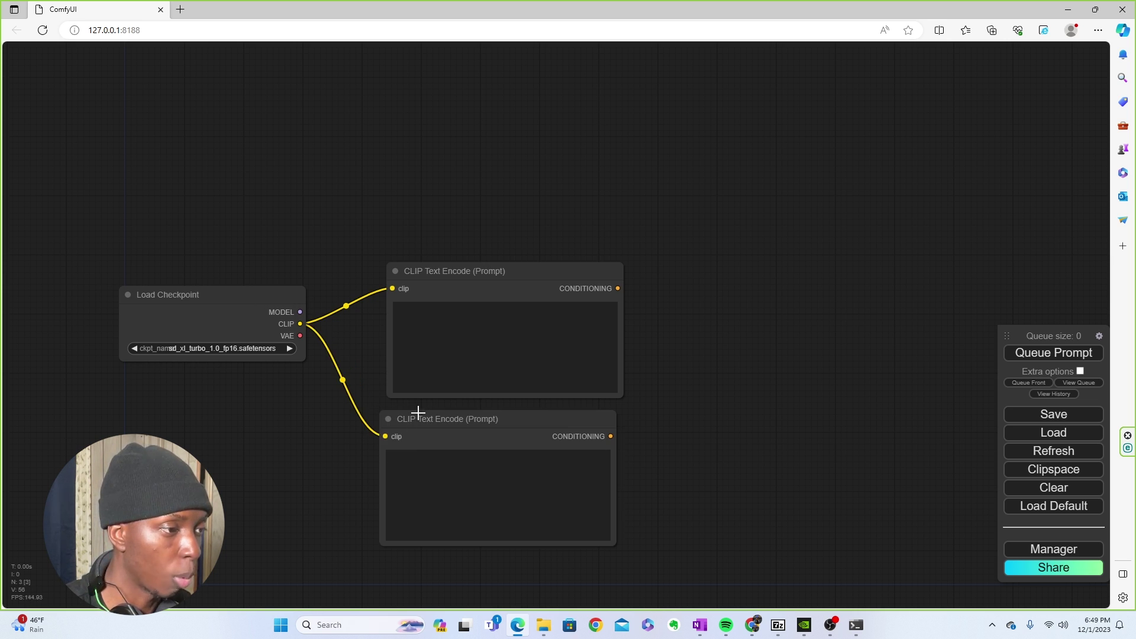
left_click_drag(490, 265, 446, 176)
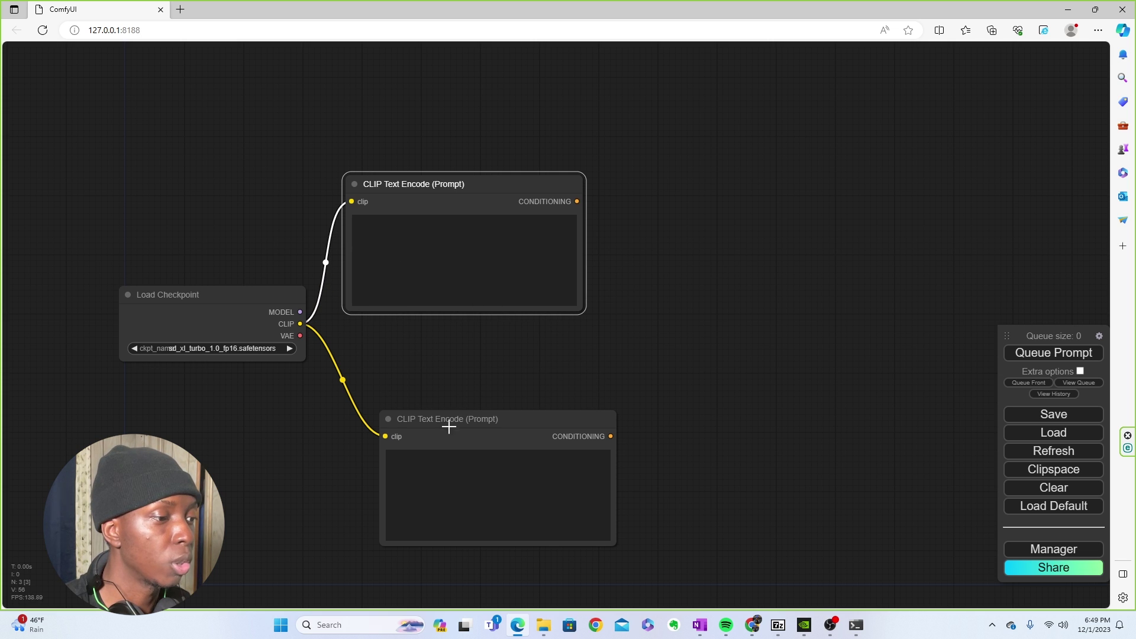
left_click_drag(449, 425, 409, 357)
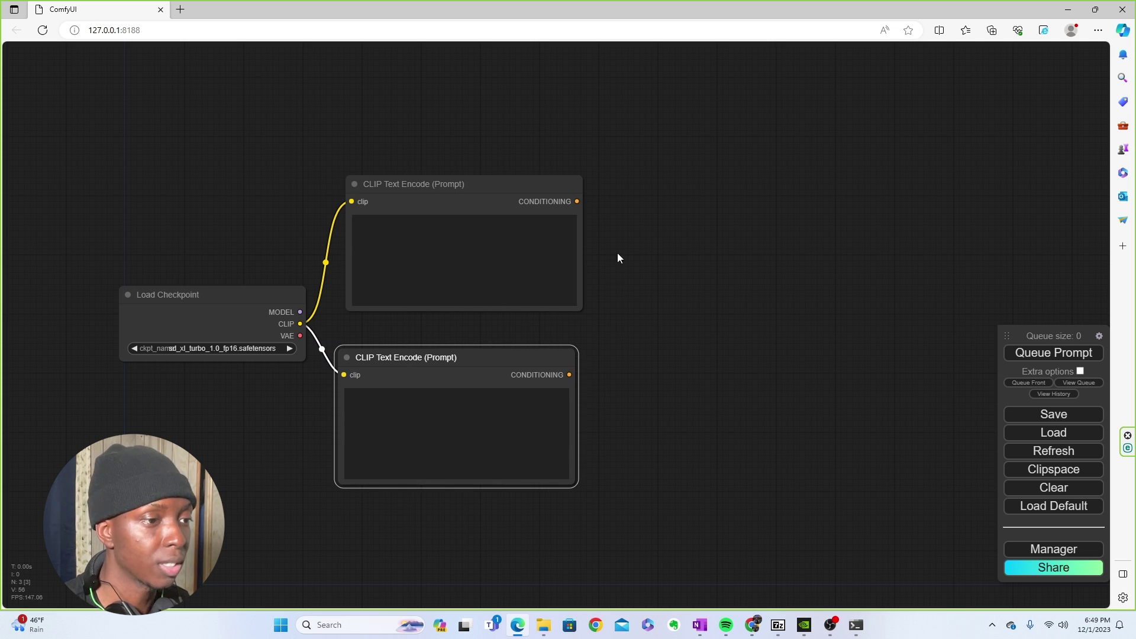
- Add a SamplerCustom node via node search and place it beside the prompts
double_click(674, 268)
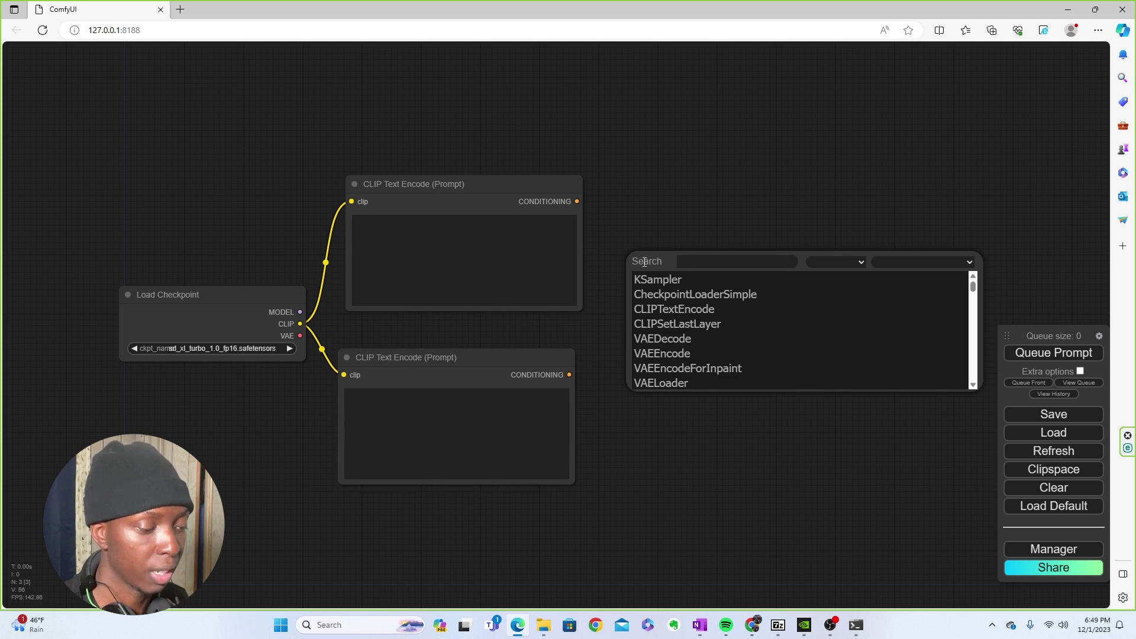
type("sam")
type("pler cu")
type("c")
left_click(685, 280)
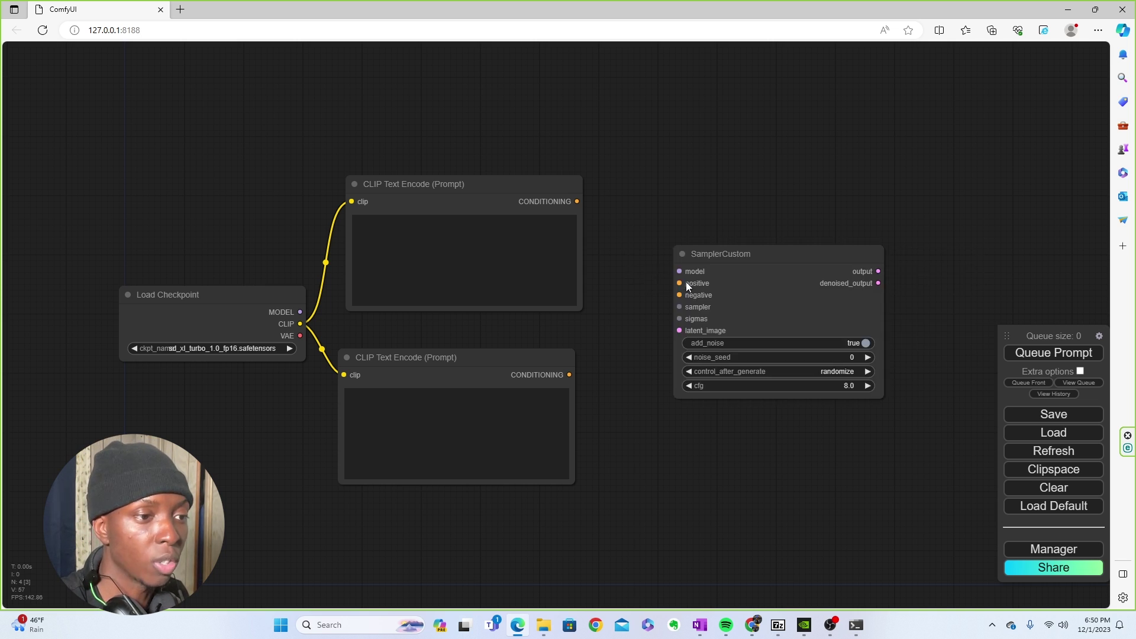
left_click(755, 259)
left_click_drag(754, 259, 698, 255)
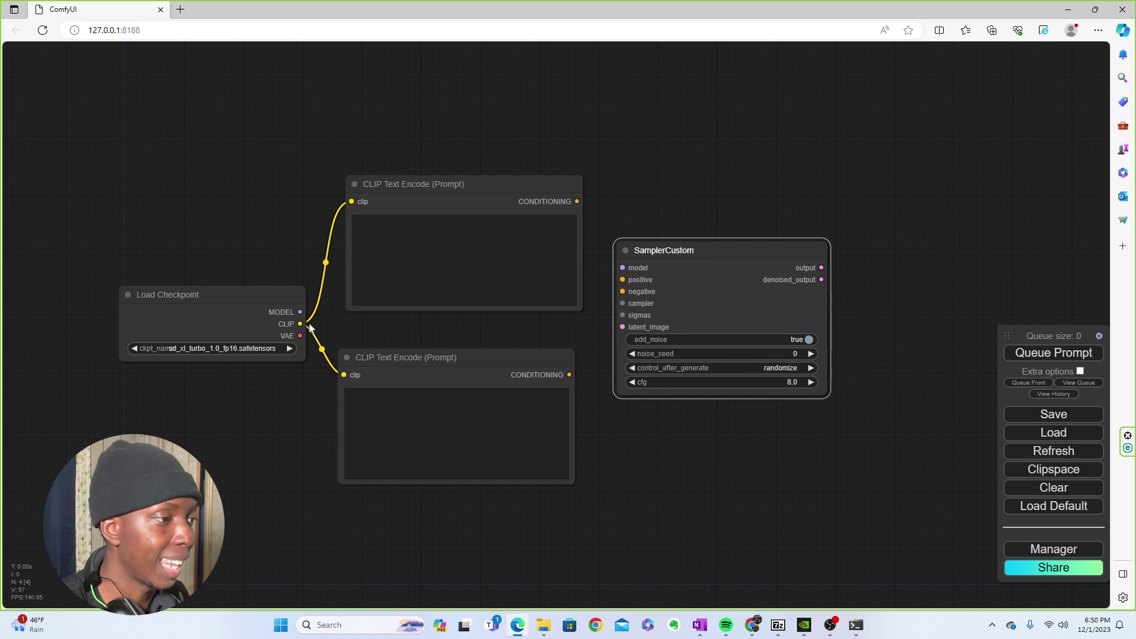
- Wire checkpoint MODEL to SamplerCustom model, top prompt to positive, bottom prompt to negative
left_click_drag(300, 312, 620, 264)
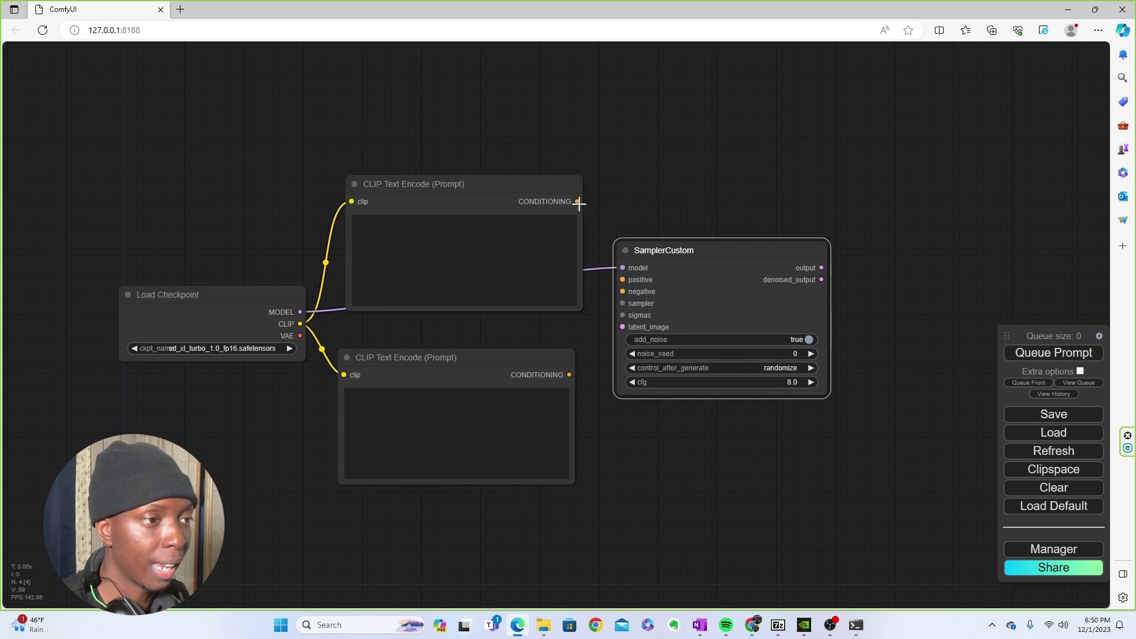
left_click_drag(578, 202, 621, 278)
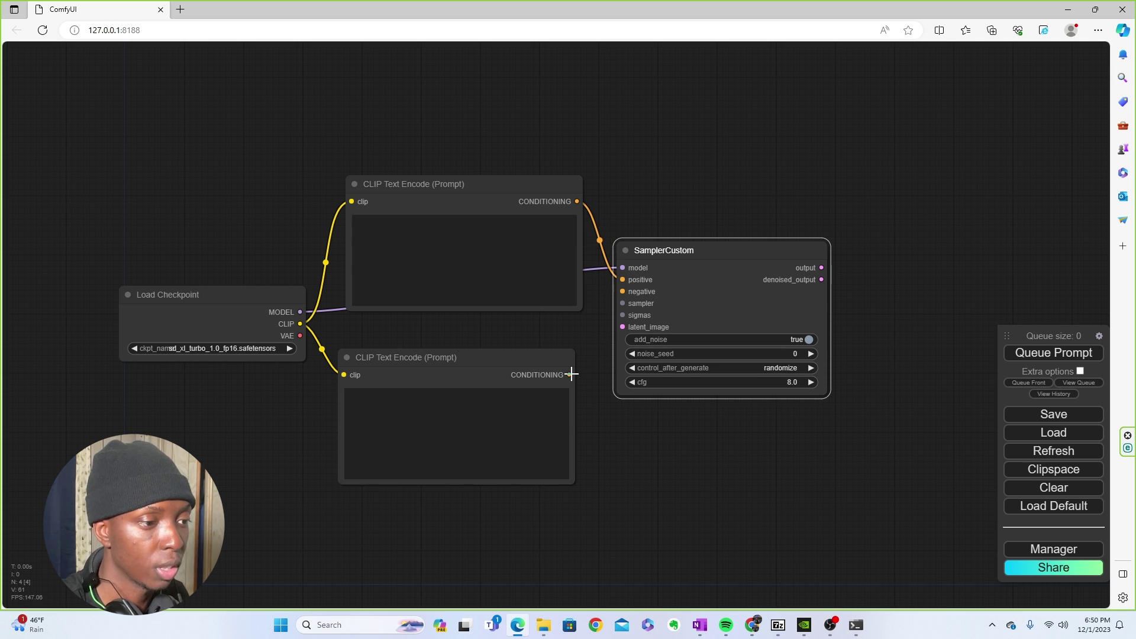
left_click_drag(571, 374, 616, 295)
left_click_drag(506, 356, 513, 343)
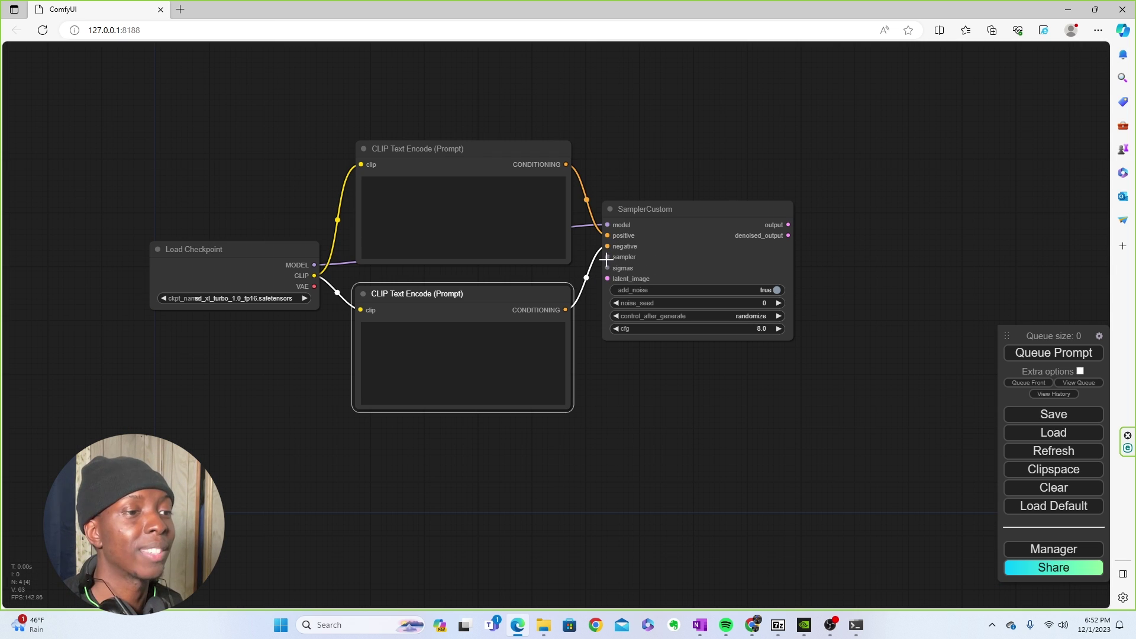
- Add a KSamplerSelect node on SamplerCustom's sampler input and set sampler_name to dpmpp_2m
left_click_drag(606, 258, 543, 467)
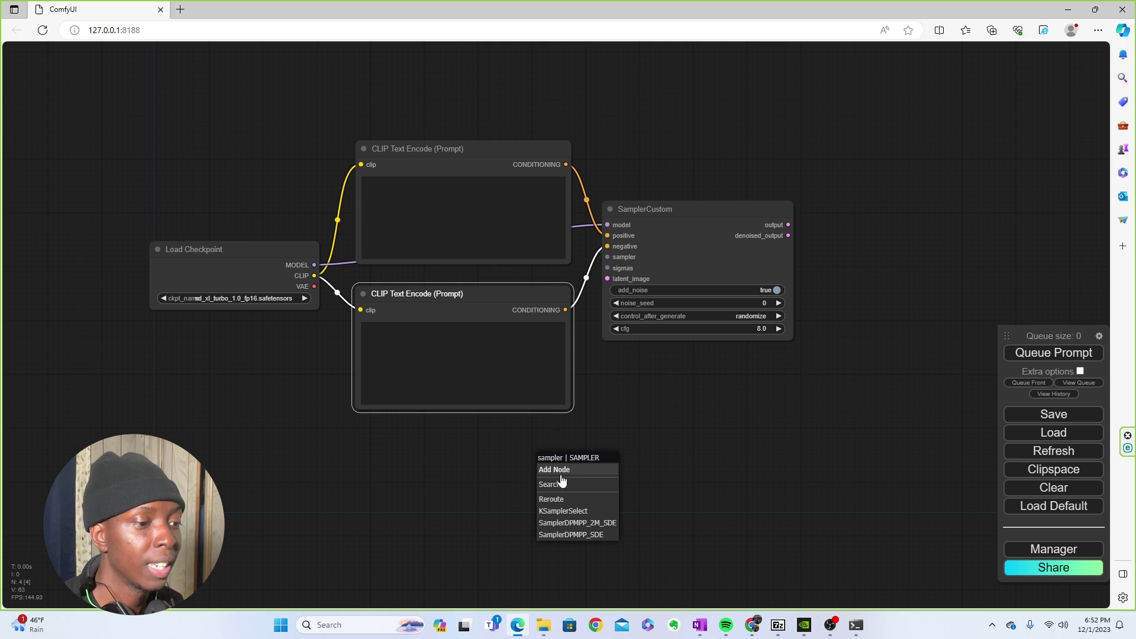
left_click(572, 513)
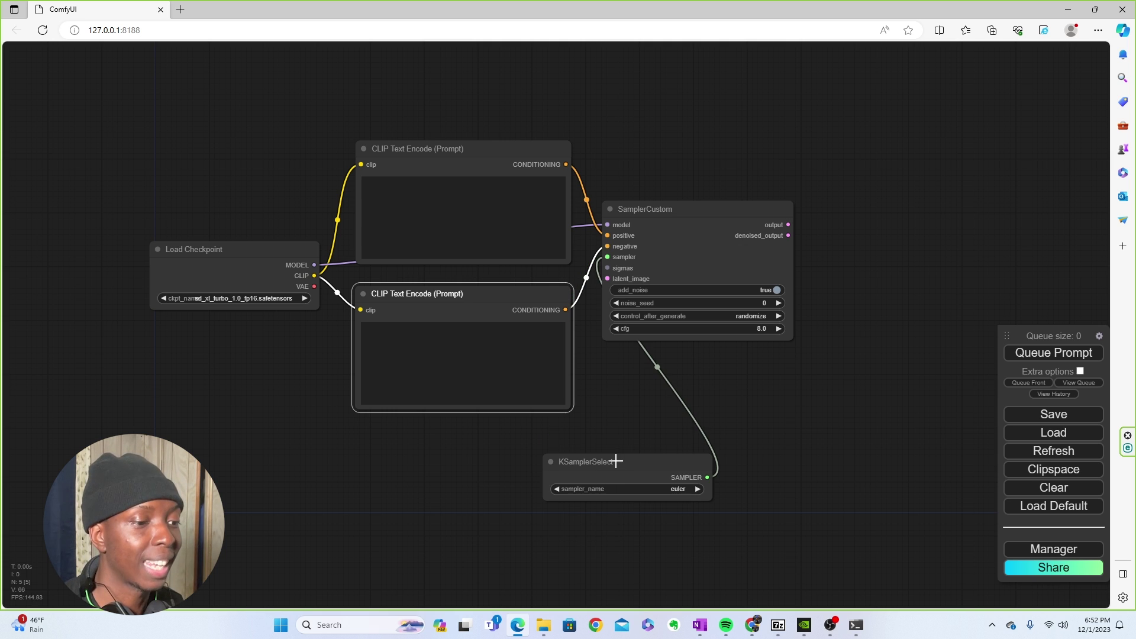
left_click_drag(612, 460, 475, 448)
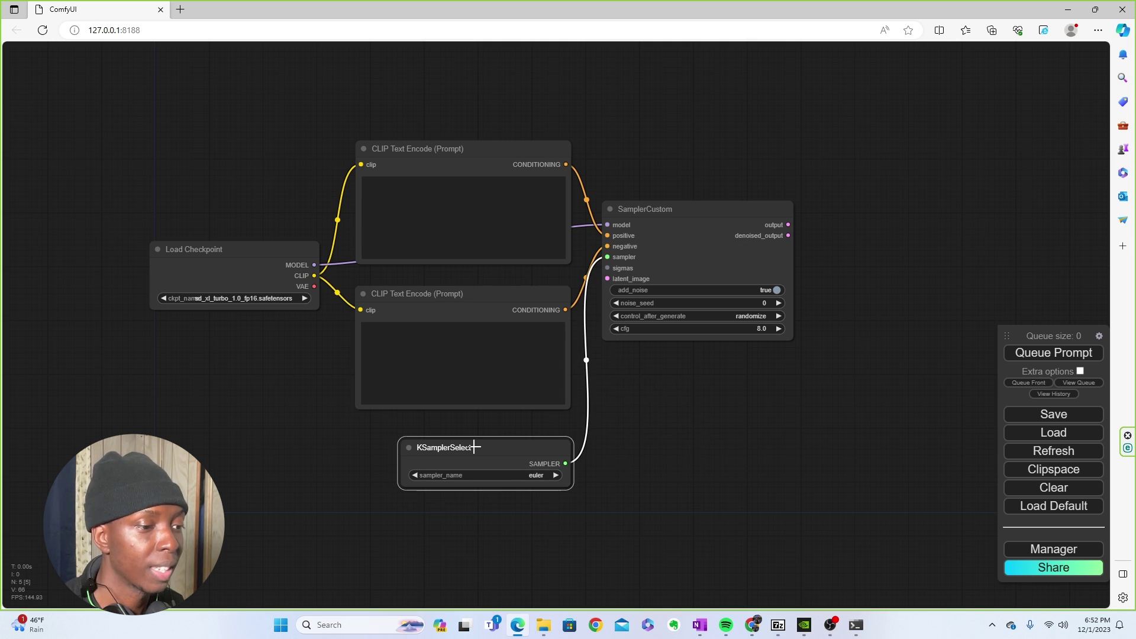
left_click(550, 476)
left_click(530, 475)
left_click(548, 468)
left_click_drag(528, 452, 512, 453)
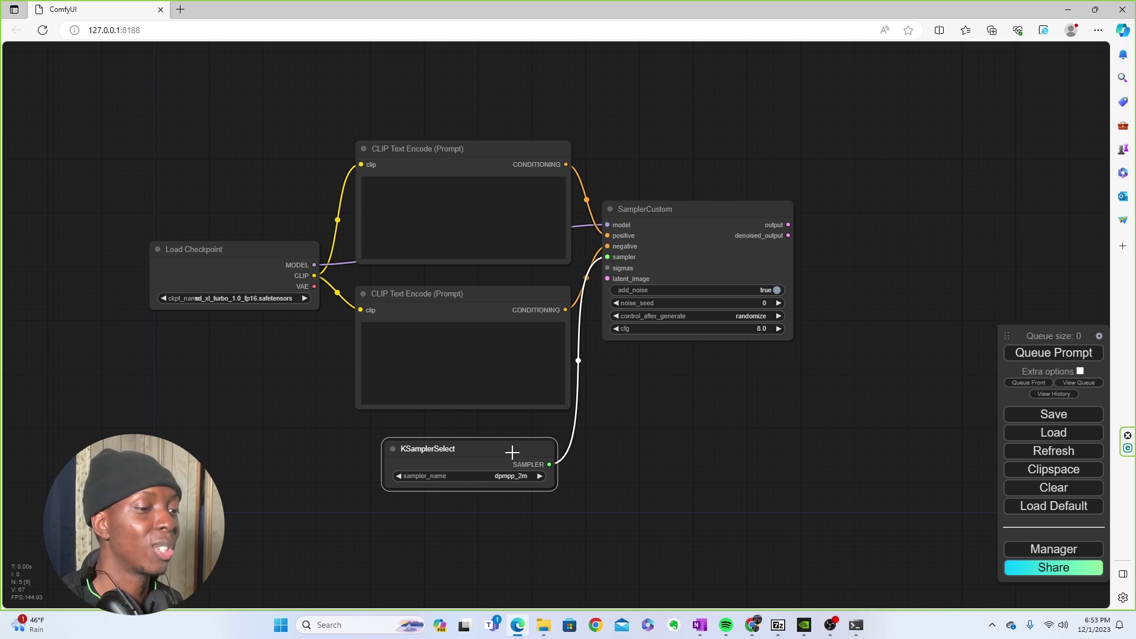
left_click_drag(509, 449, 508, 441)
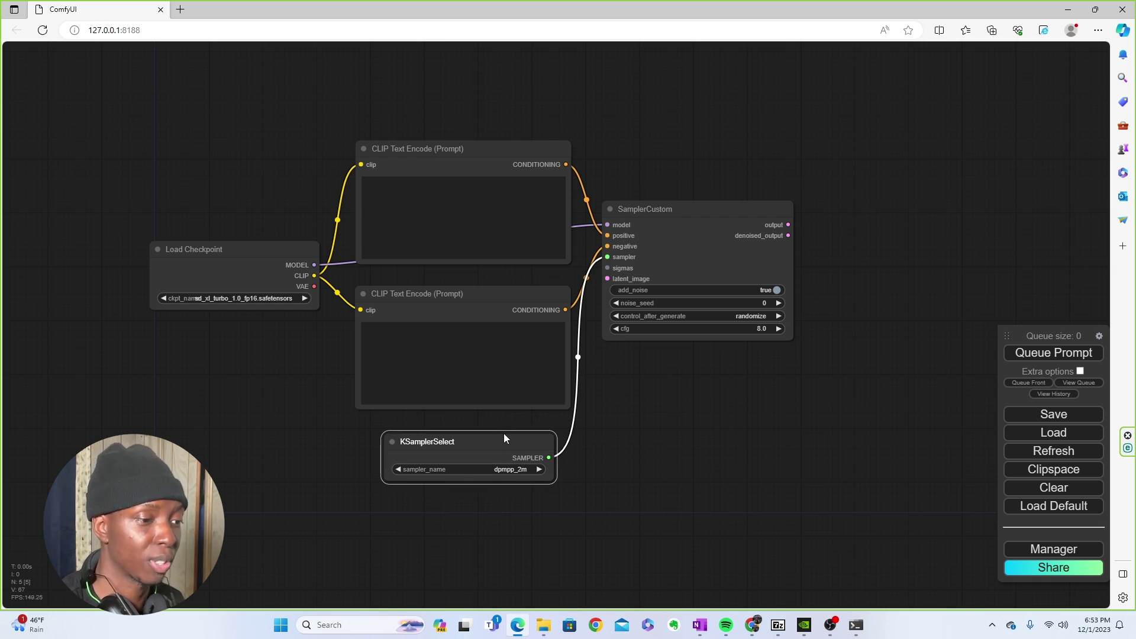
- Pull a link from SamplerCustom's sigmas input to browse matching nodes
scroll(575, 449, "down", 1)
scroll(575, 444, "up", 2)
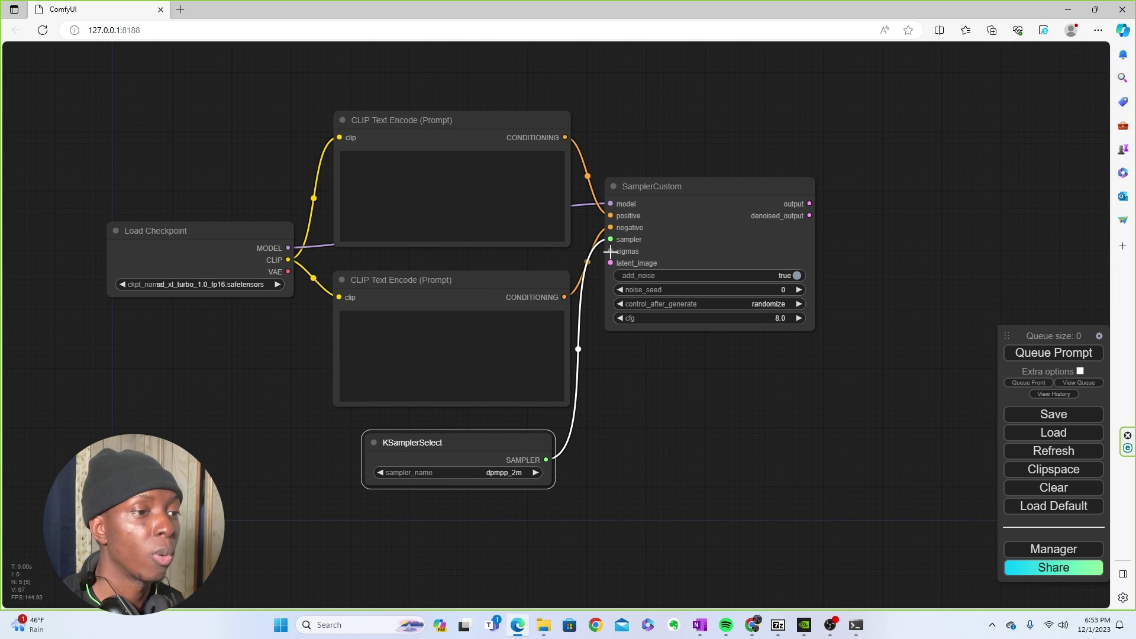
left_click_drag(610, 251, 531, 505)
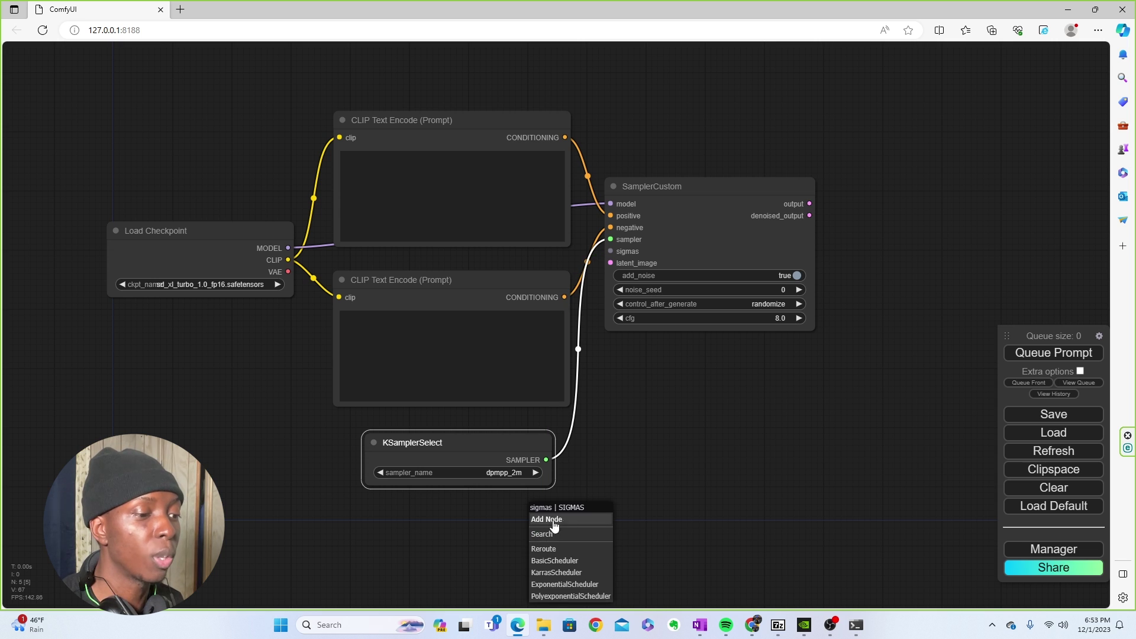
- Add an SDTurboScheduler via search 'sdt' and connect its SIGMAS to SamplerCustom's sigmas
left_click(608, 508)
scroll(591, 453, "down", 1)
scroll(584, 483, "up", 2)
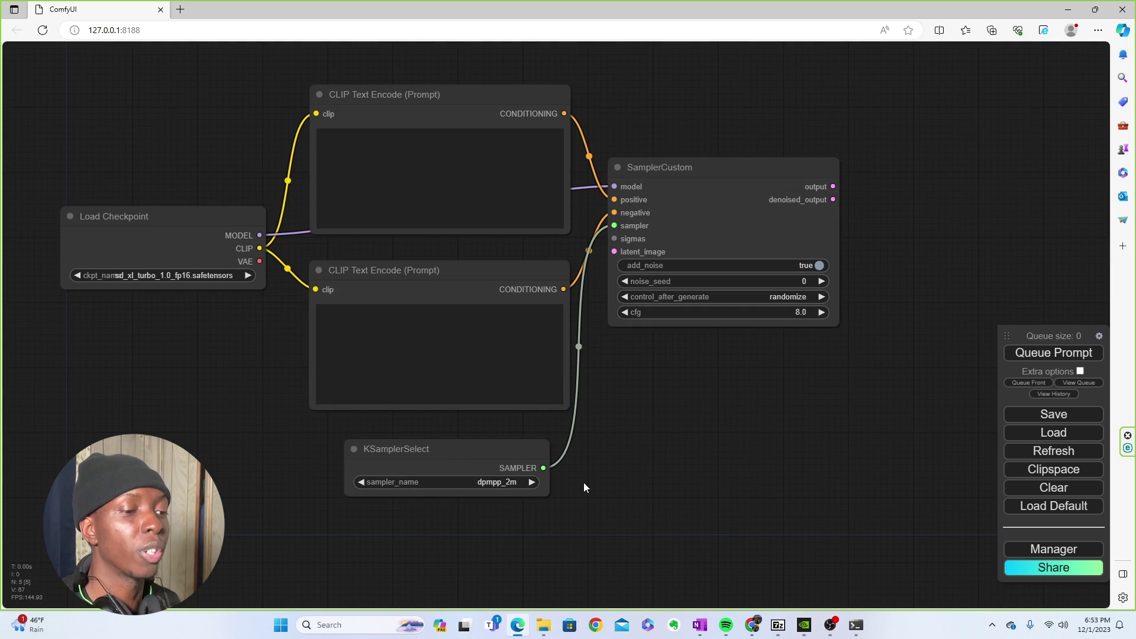
double_click(584, 486)
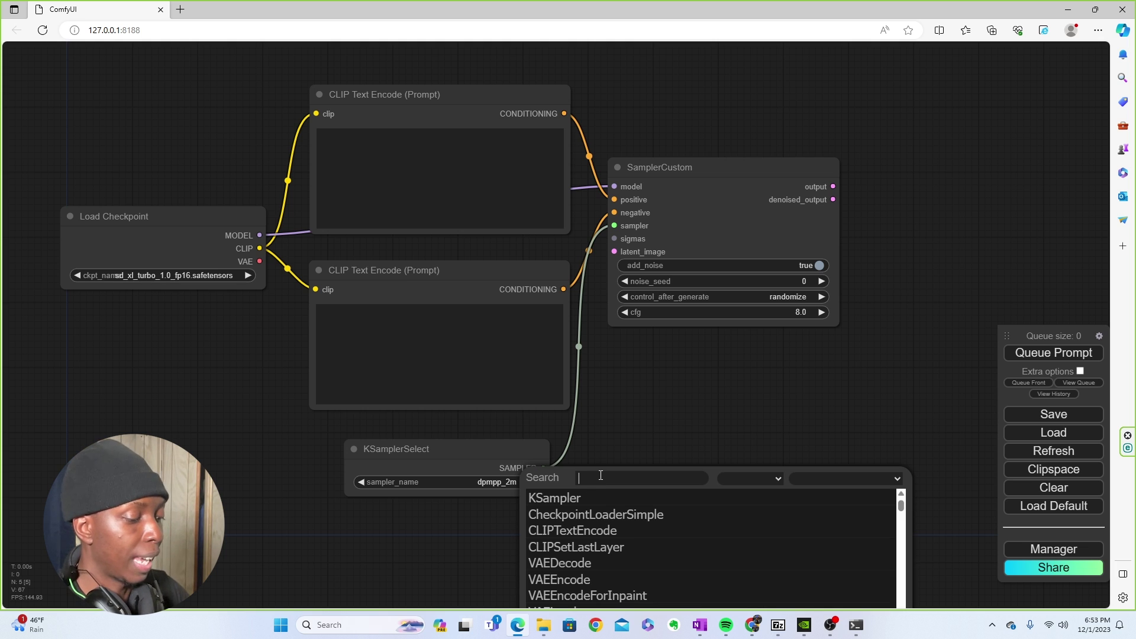
type("sdt")
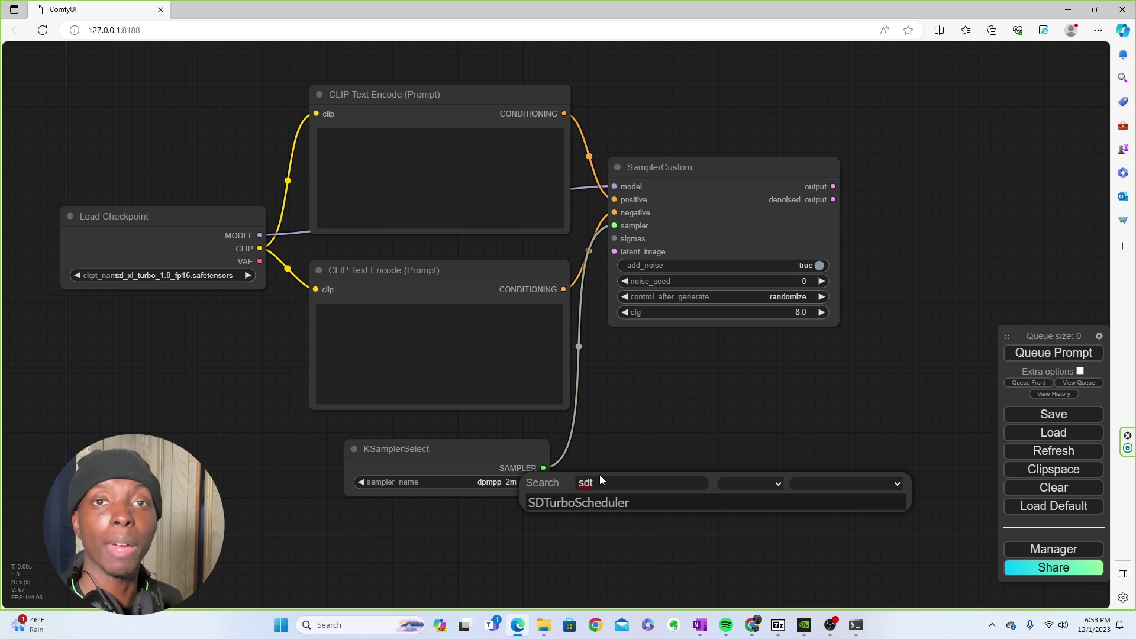
left_click(629, 502)
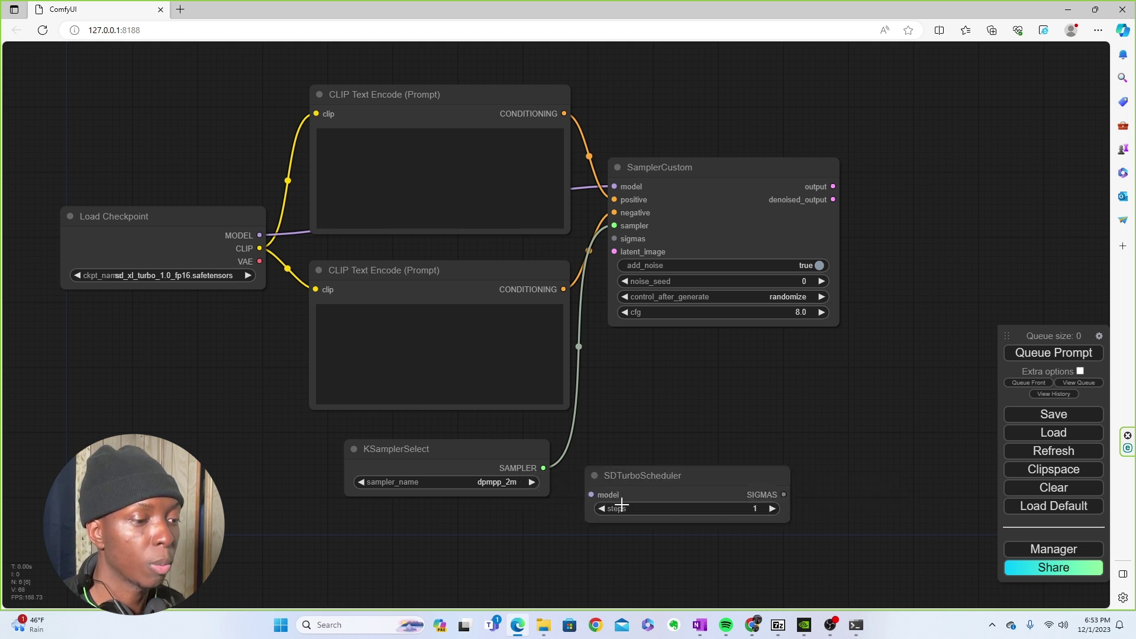
left_click_drag(641, 485, 397, 533)
scroll(542, 547, "down", 2)
scroll(598, 524, "up", 2)
left_click_drag(598, 525, 556, 468)
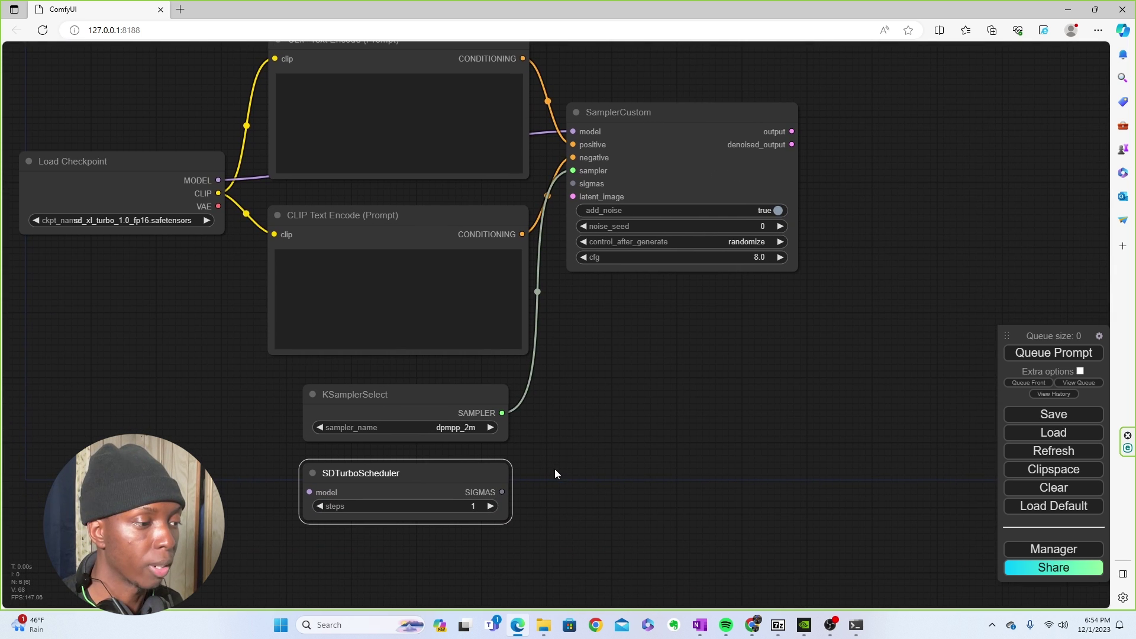
mouse_move(577, 184)
left_mouse_down()
mouse_move(382, 468)
mouse_move(457, 466)
mouse_move(506, 480)
mouse_move(502, 492)
left_mouse_up()
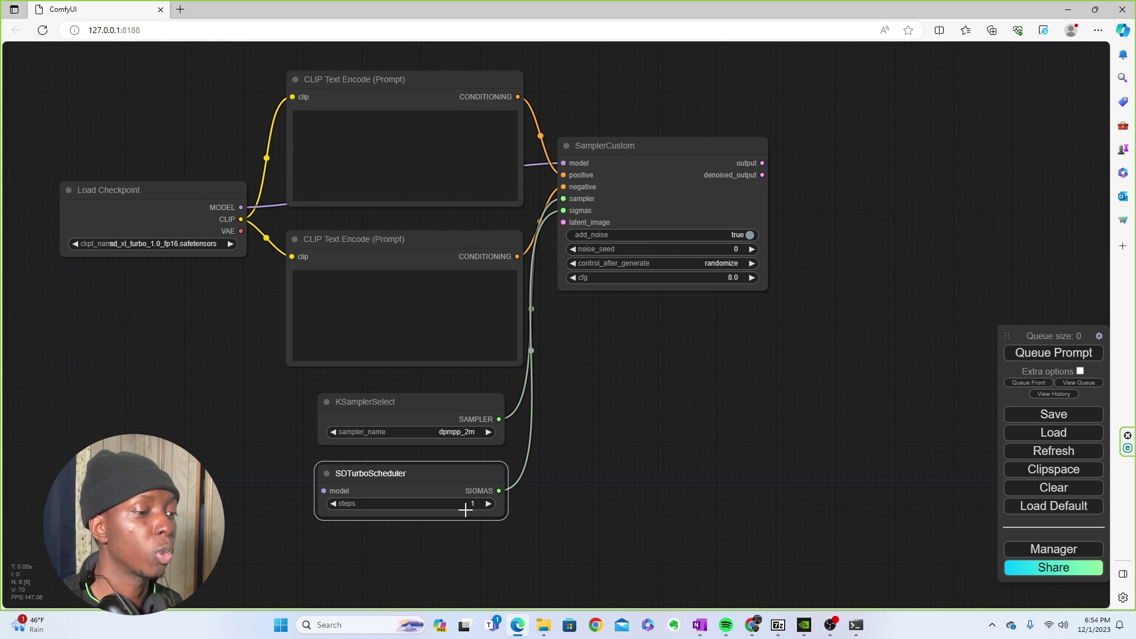
left_click(643, 299)
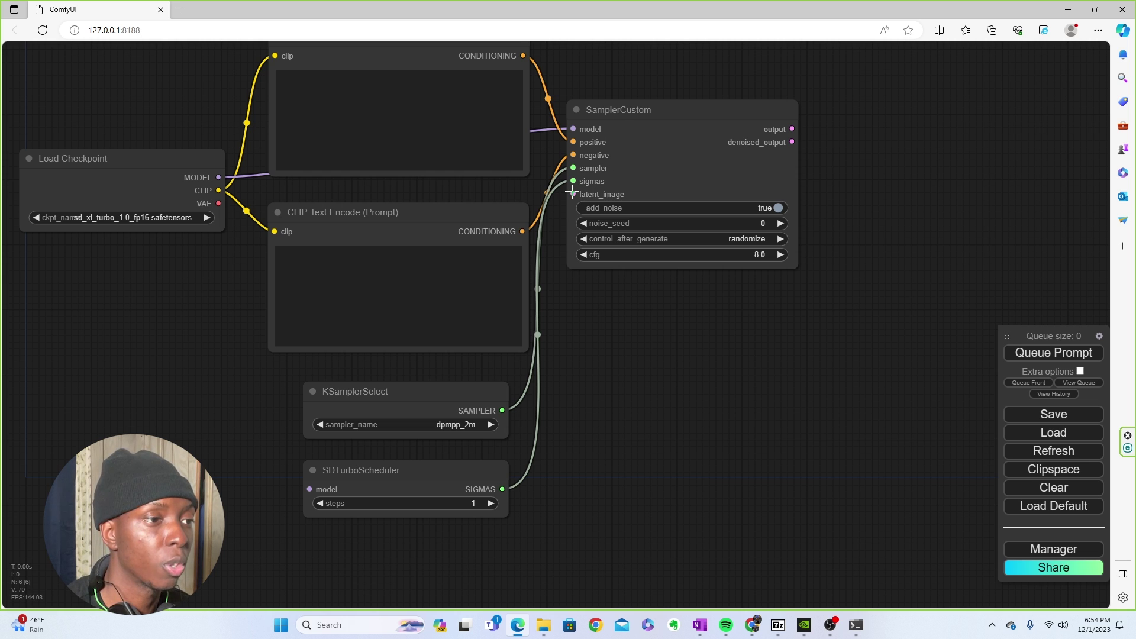
- Add a 512×512 Empty Latent Image feeding SamplerCustom's latent_image and position it left
left_click_drag(573, 194, 505, 504)
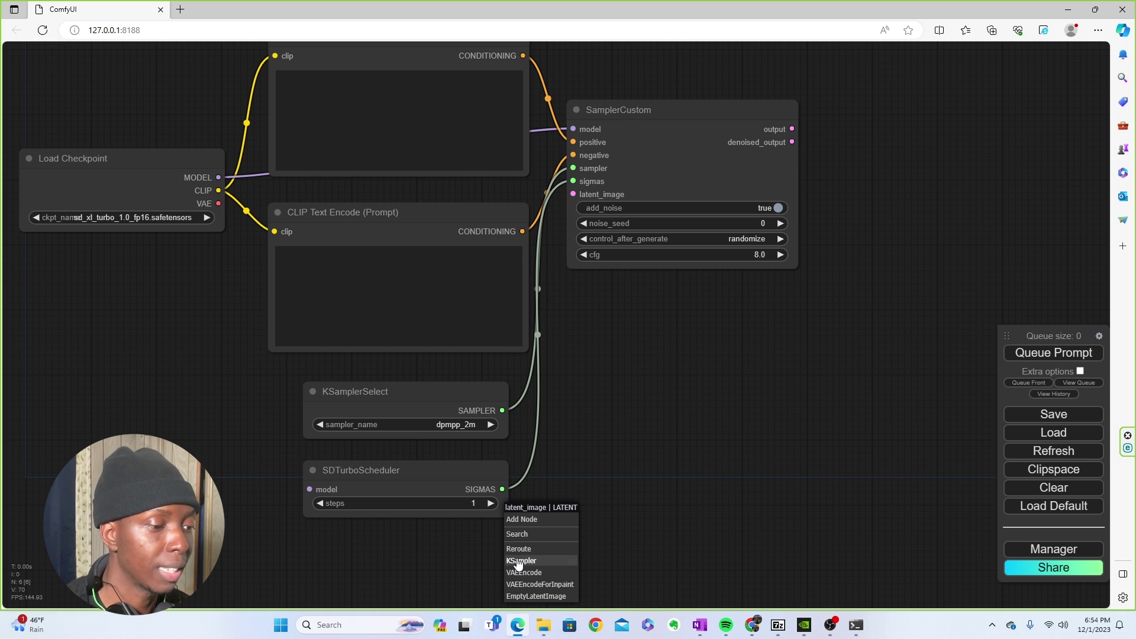
left_click(534, 597)
left_click_drag(568, 553, 369, 548)
scroll(556, 460, "down", 3)
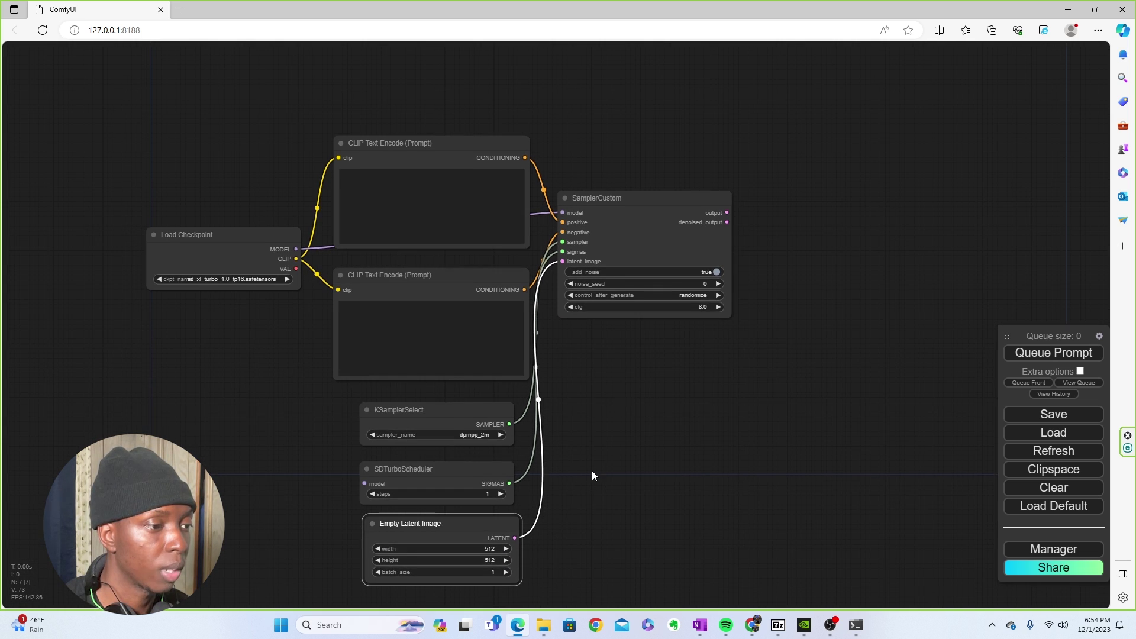
mouse_move(438, 458)
left_mouse_down()
mouse_move(437, 447)
mouse_move(436, 456)
left_mouse_up()
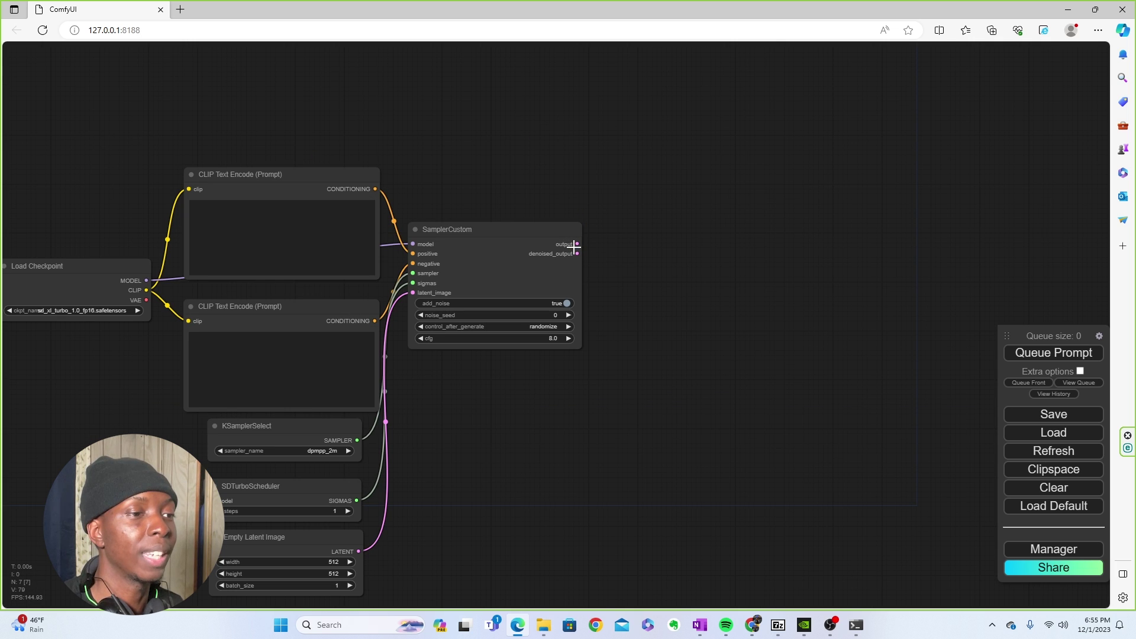
- Add a VAE Decode on SamplerCustom's output using the checkpoint VAE, then a Preview Image on its IMAGE
left_click_drag(575, 245, 631, 237)
left_click(653, 291)
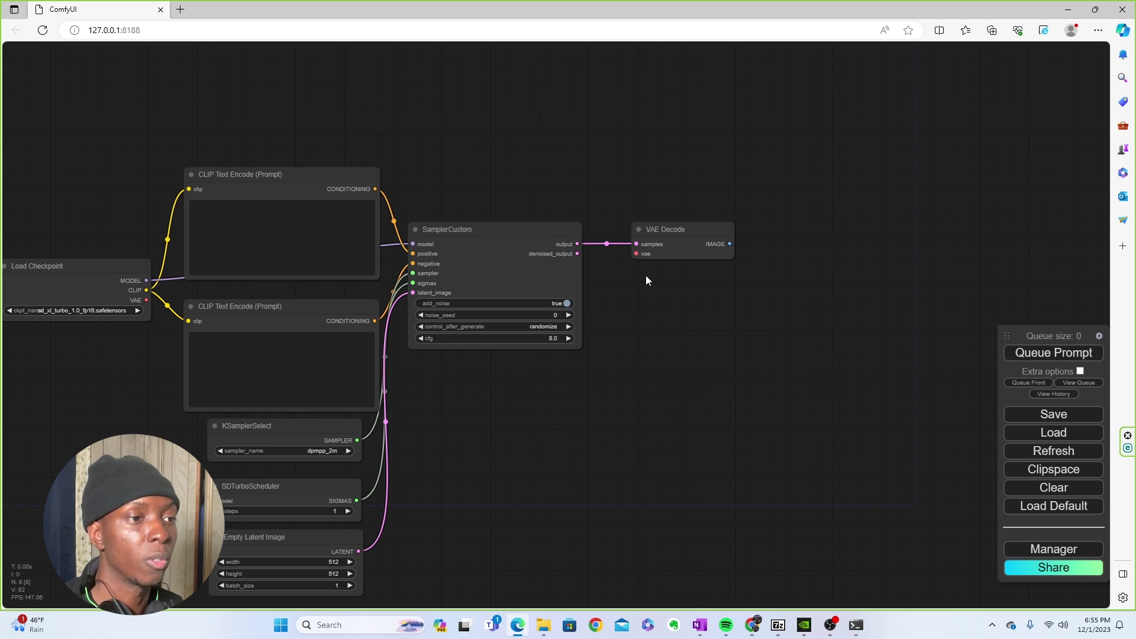
left_click(656, 229)
left_click_drag(655, 226, 672, 221)
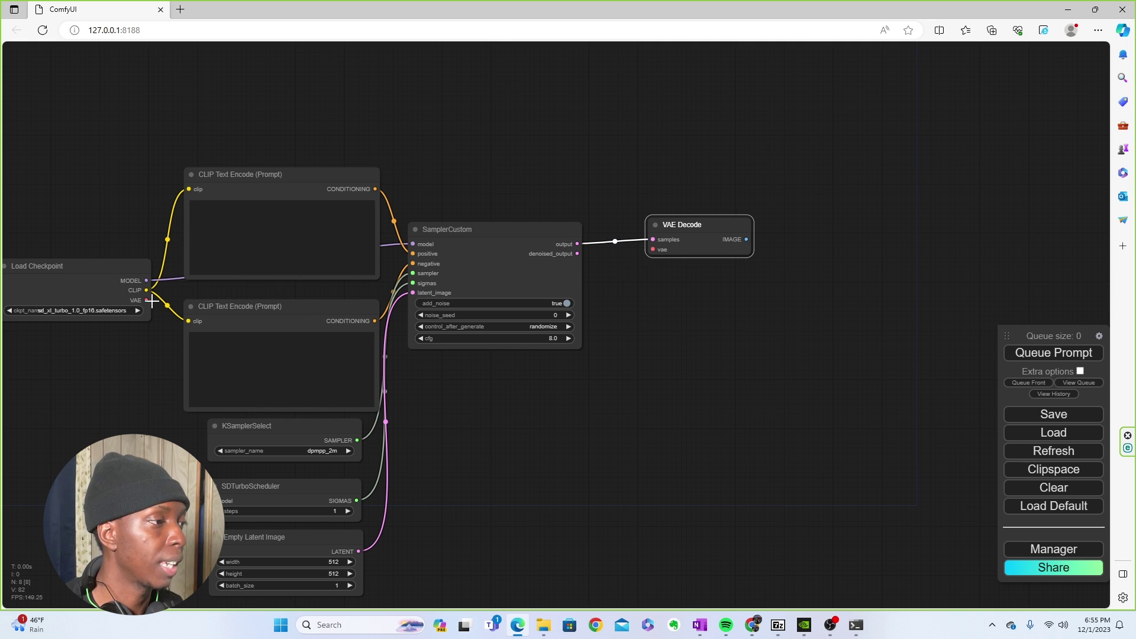
left_click_drag(148, 300, 654, 249)
left_click_drag(702, 217, 748, 248)
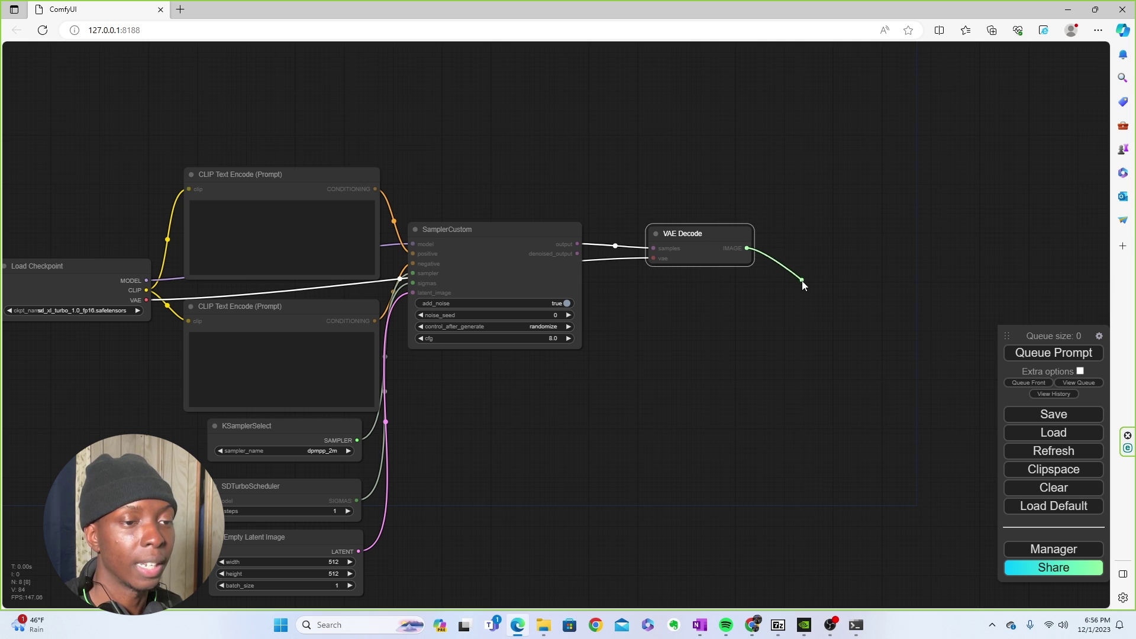
left_click_drag(803, 284, 799, 280)
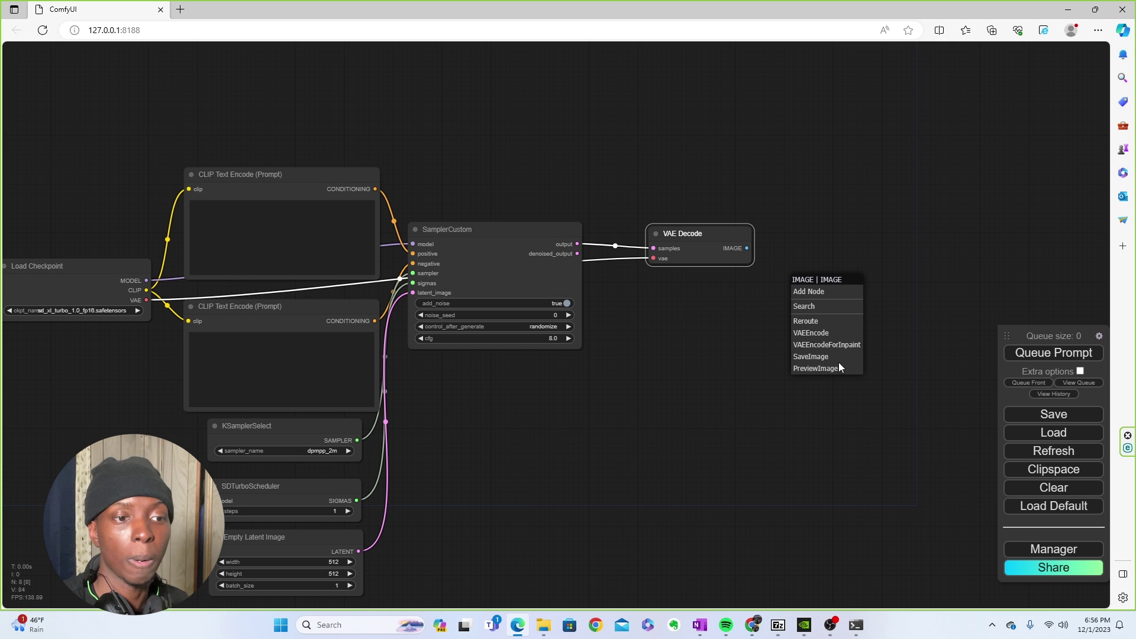
left_click(840, 363)
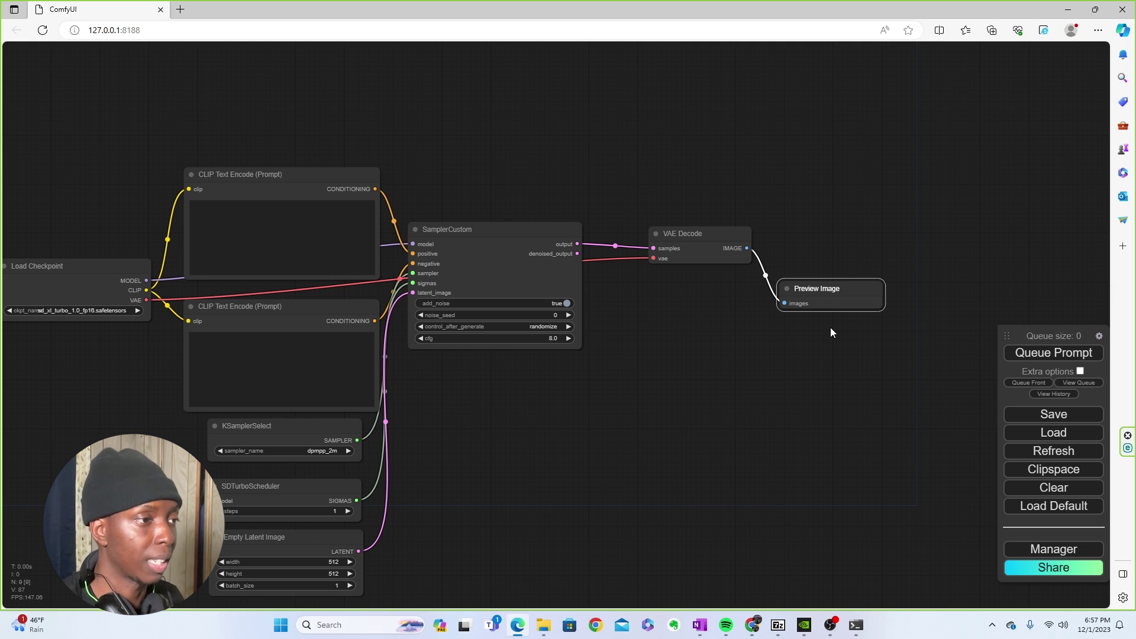
- Enter 'A large dog' as the positive prompt and queue the workflow
left_click(289, 255)
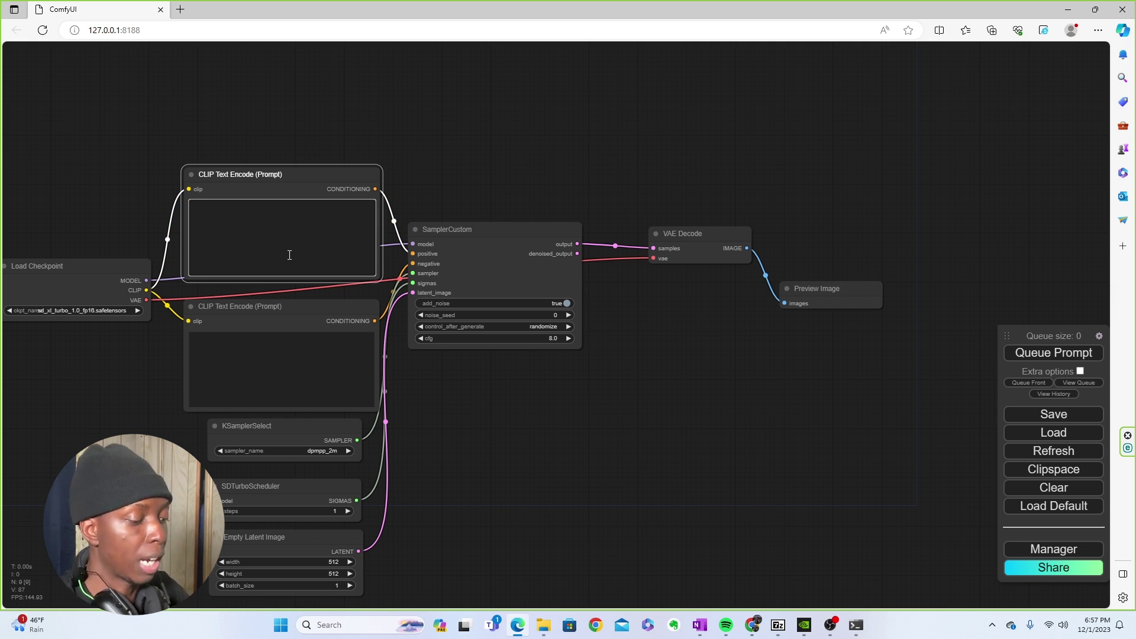
type("A large dog")
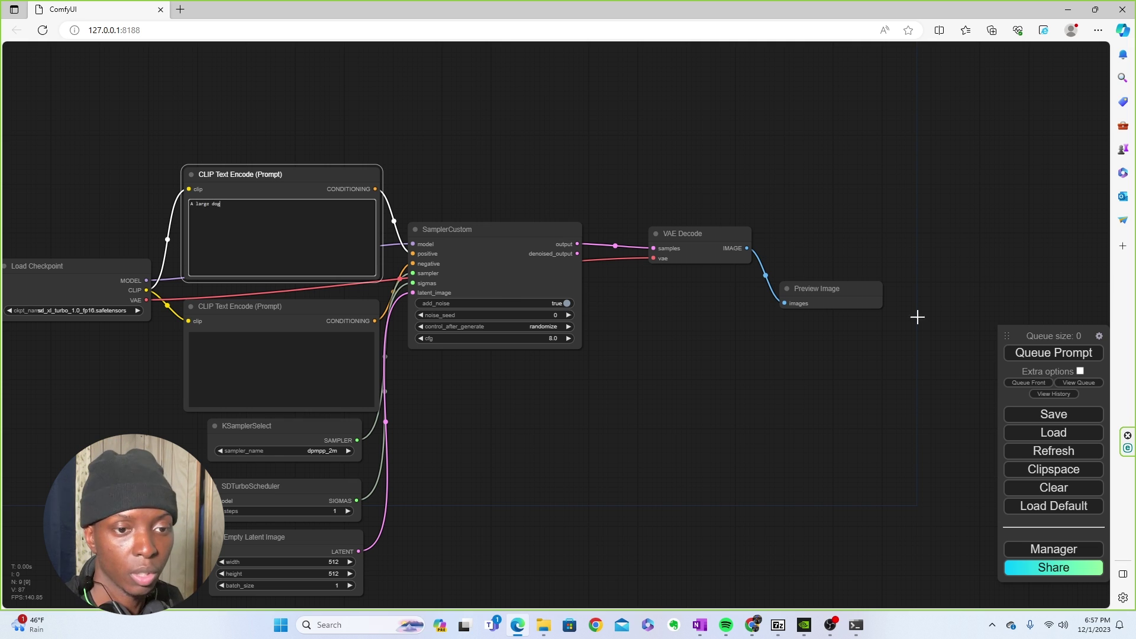
left_click(1086, 355)
- Dismiss the validation error and connect the checkpoint MODEL to SDTurboScheduler's model input
left_click(556, 357)
left_click_drag(557, 358, 596, 335)
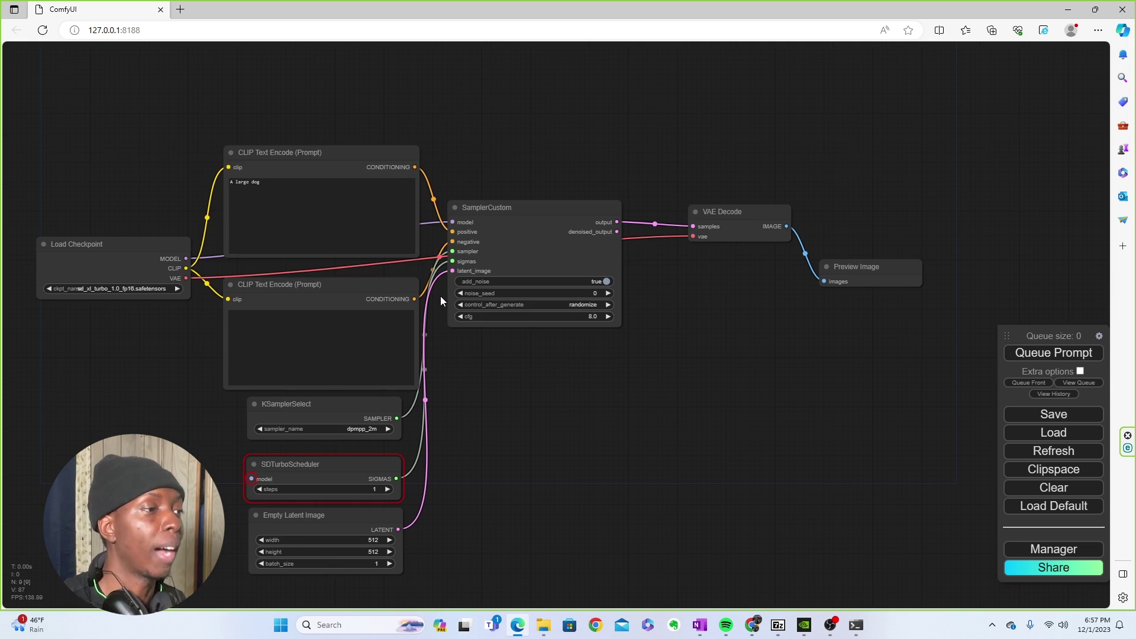
left_click_drag(185, 259, 251, 479)
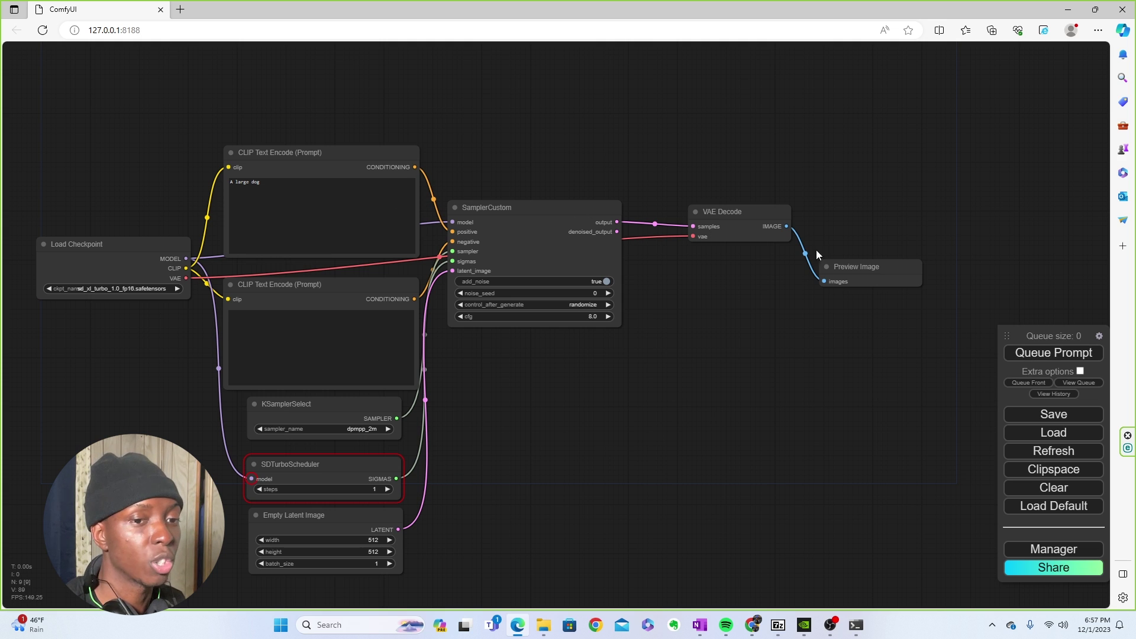
- Queue the SDXL Turbo workflow to generate a large dog image, then nudge Preview Image up-left
left_click(1064, 353)
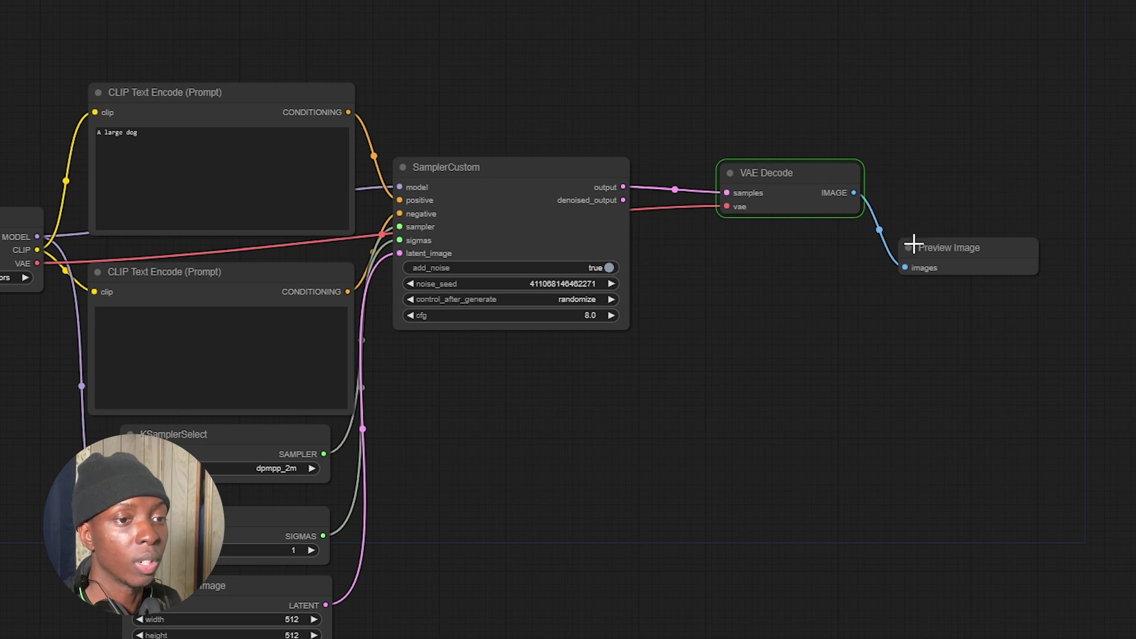
left_click_drag(966, 256, 945, 243)
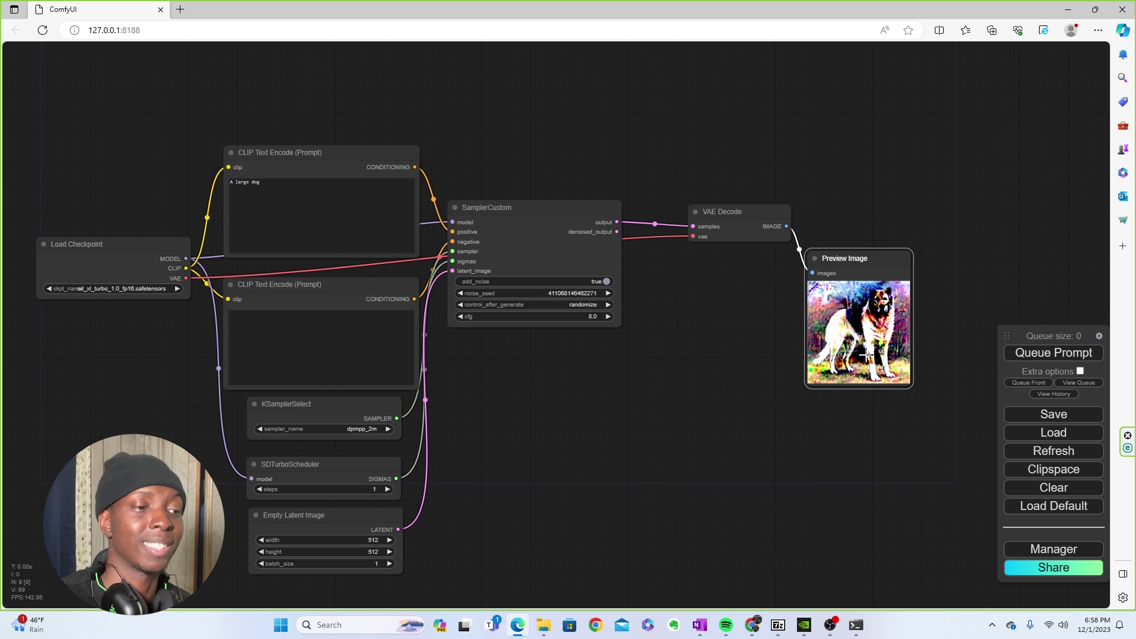
- Set SamplerCustom cfg to 1.0 and rerun the workflow for a more natural dog image
double_click(586, 317)
left_click(666, 316)
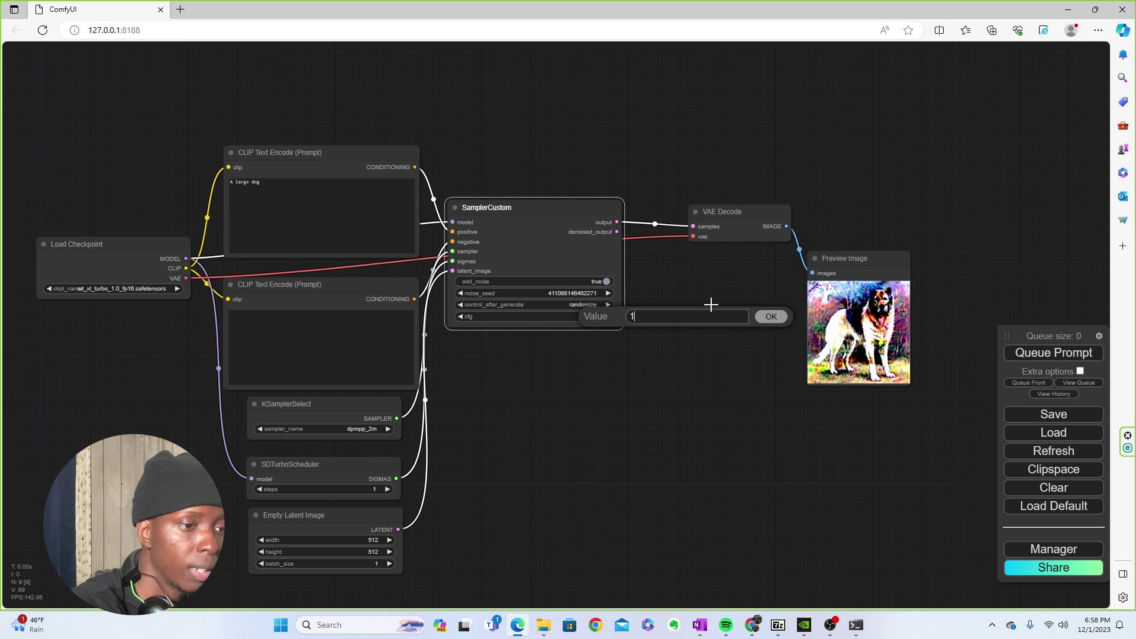
left_click(778, 318)
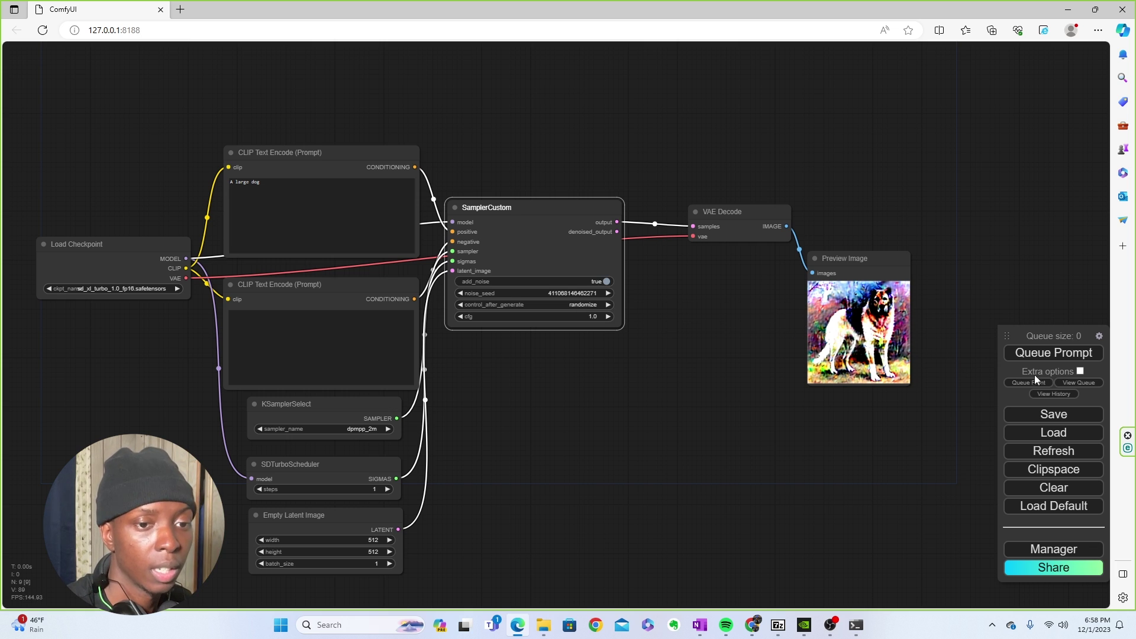
left_click(1054, 354)
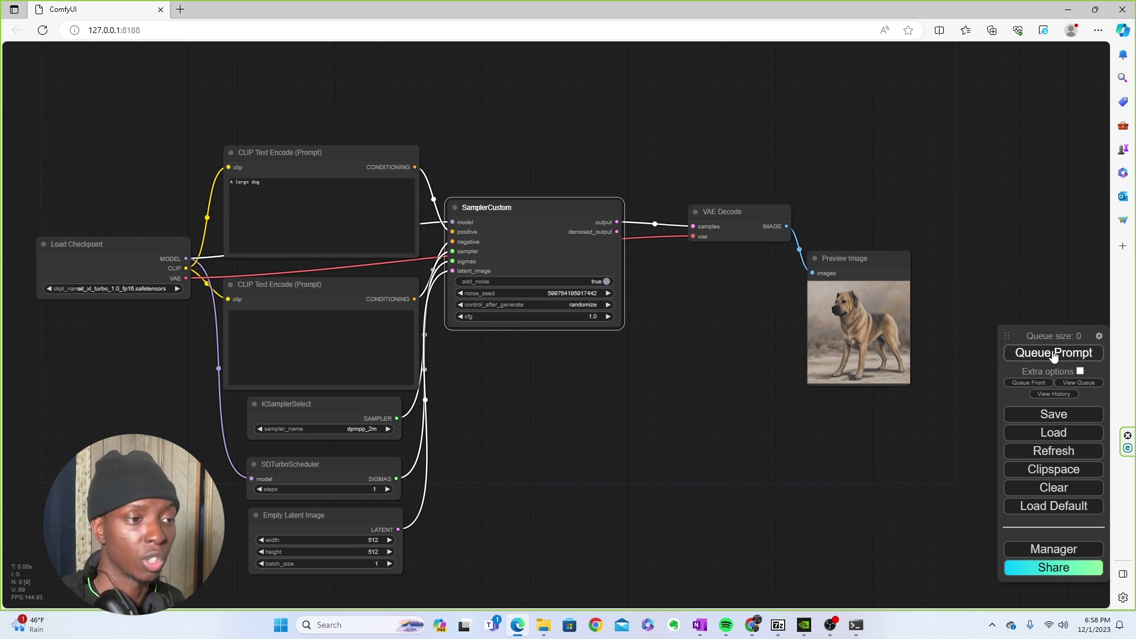
scroll(620, 382, "down", 1)
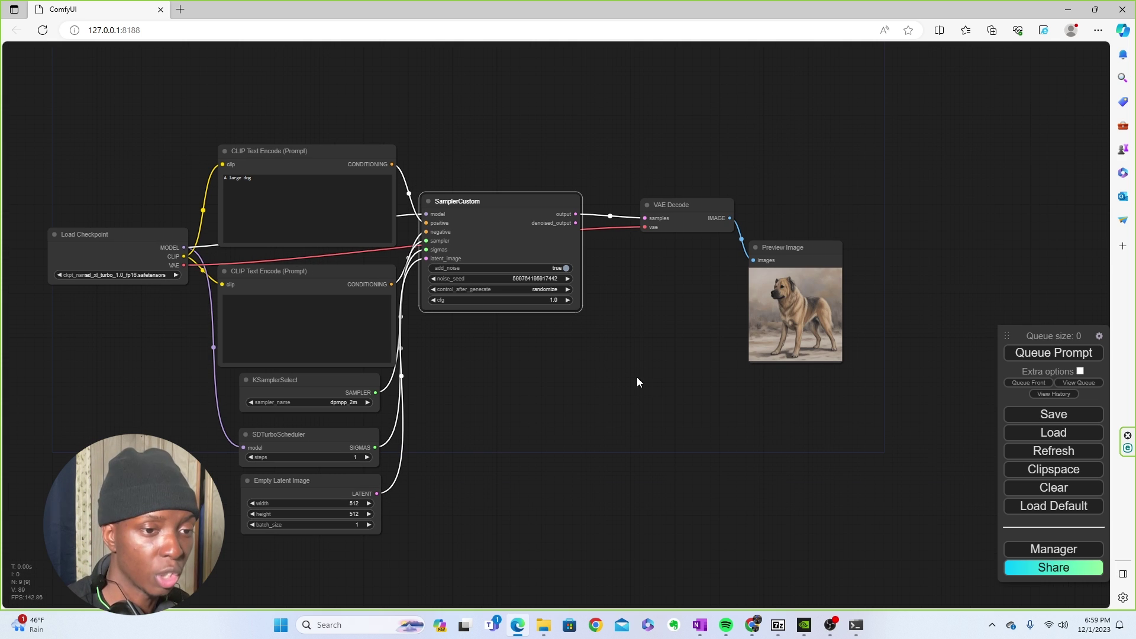
- Enable Extra options and Auto Queue, then queue the workflow so dog images generate continuously
left_click_drag(654, 385, 631, 382)
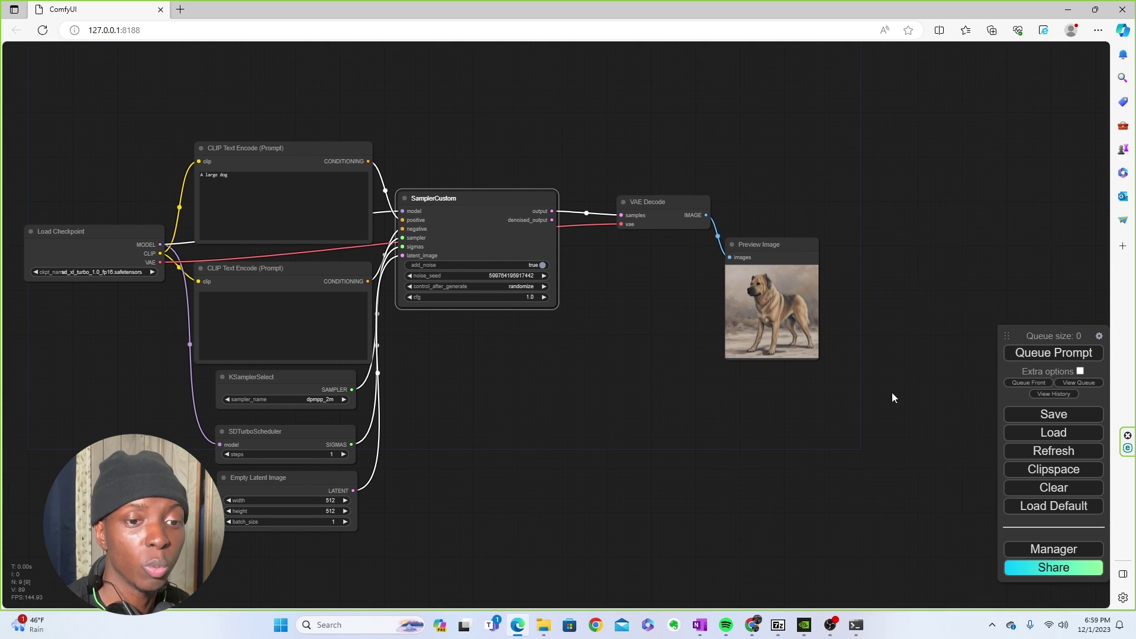
left_click(1080, 371)
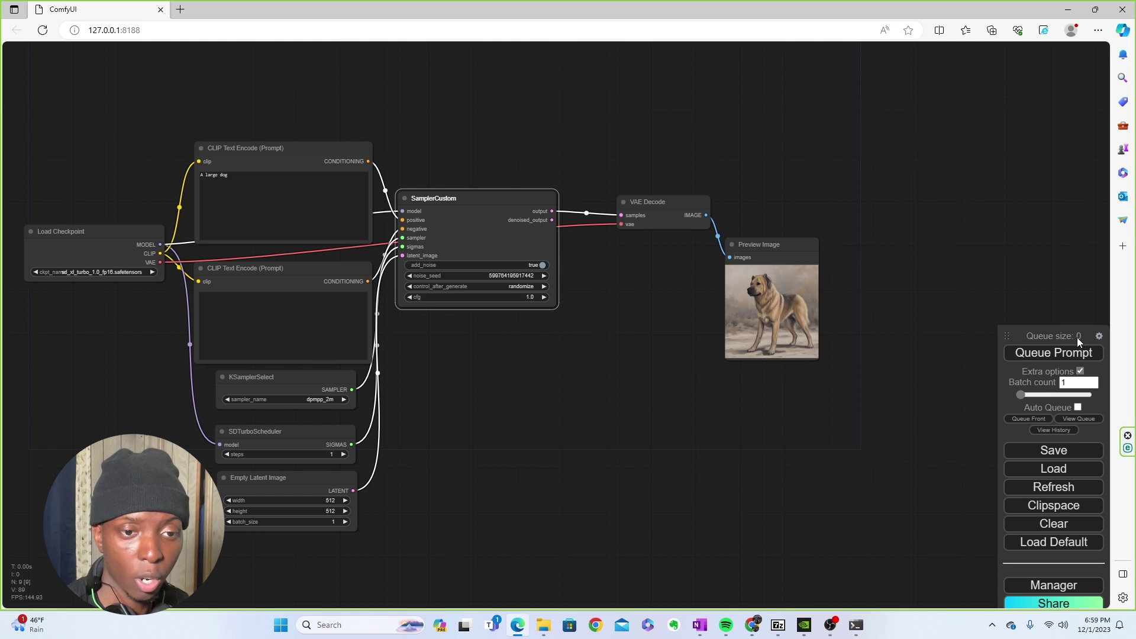
left_click_drag(1078, 336, 1059, 258)
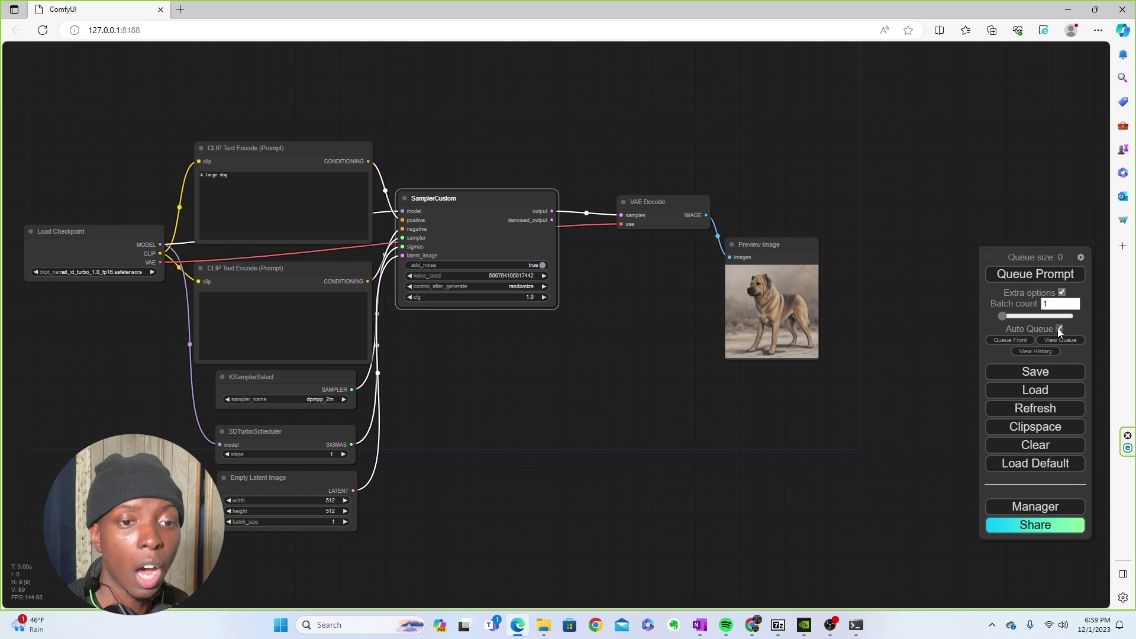
left_click(1059, 329)
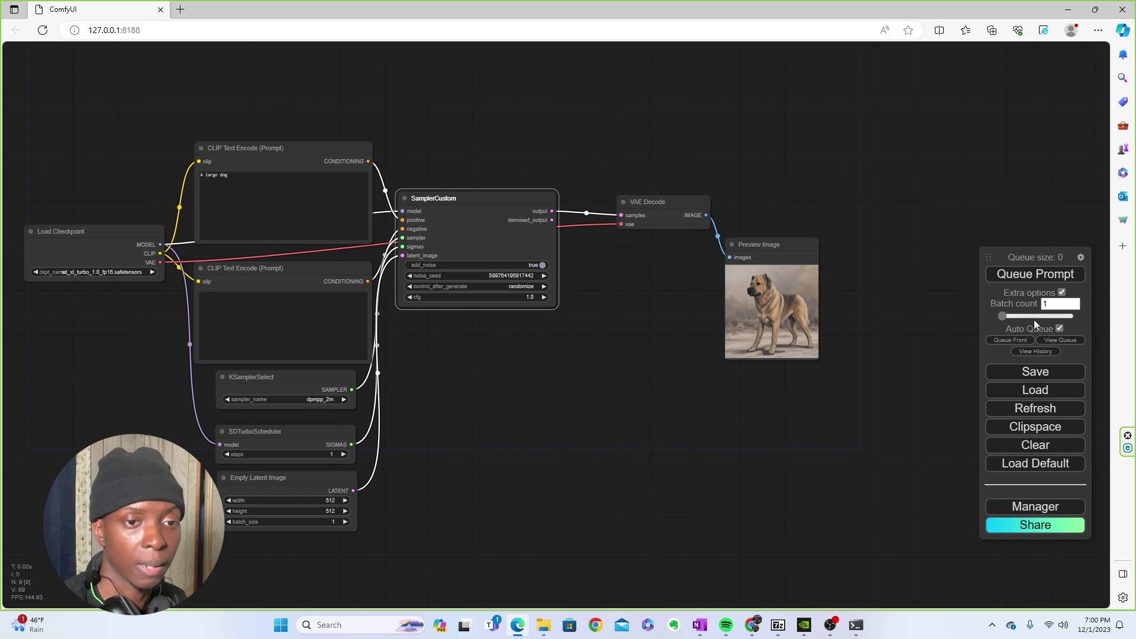
left_click(1049, 275)
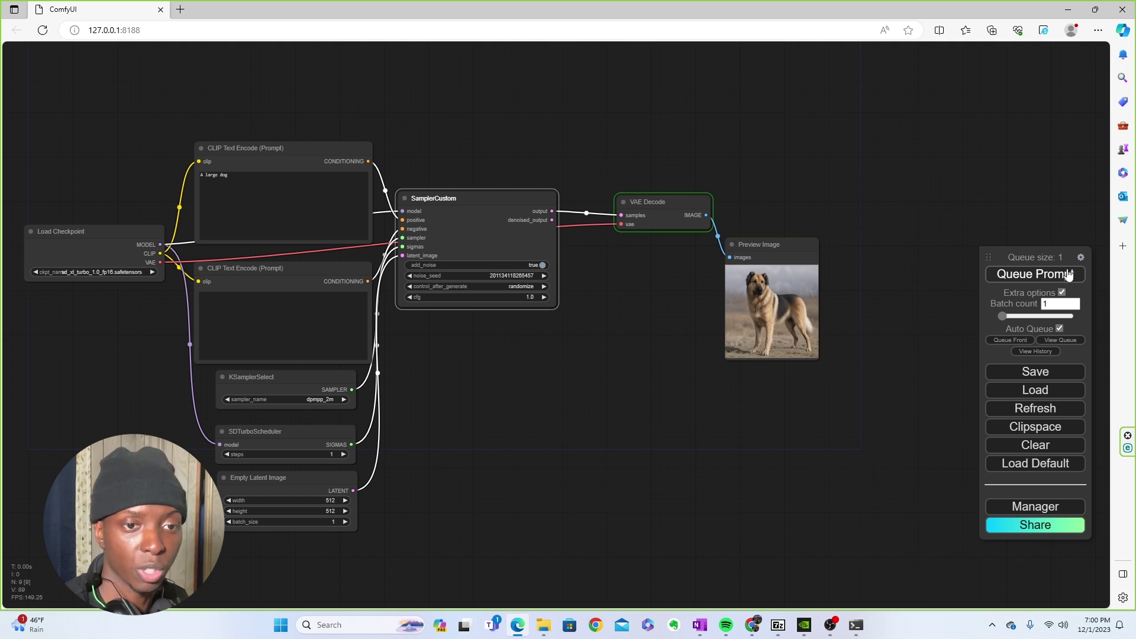
left_click_drag(1063, 260, 1055, 222)
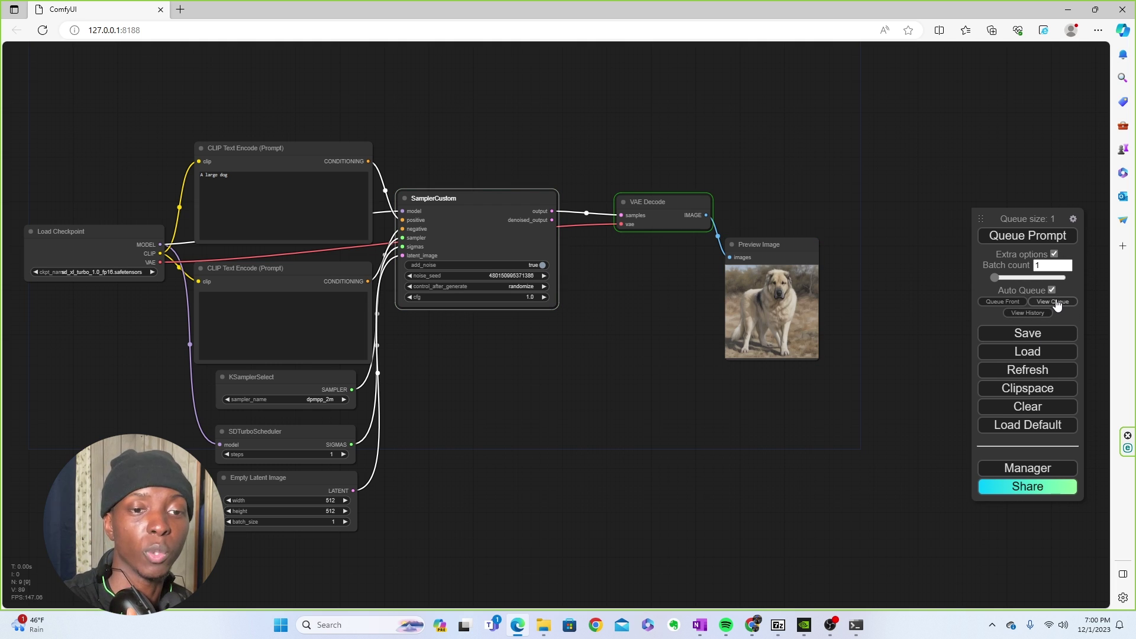
- Show the job queue, then open View History and scroll through the 23 past runs
left_click(1057, 302)
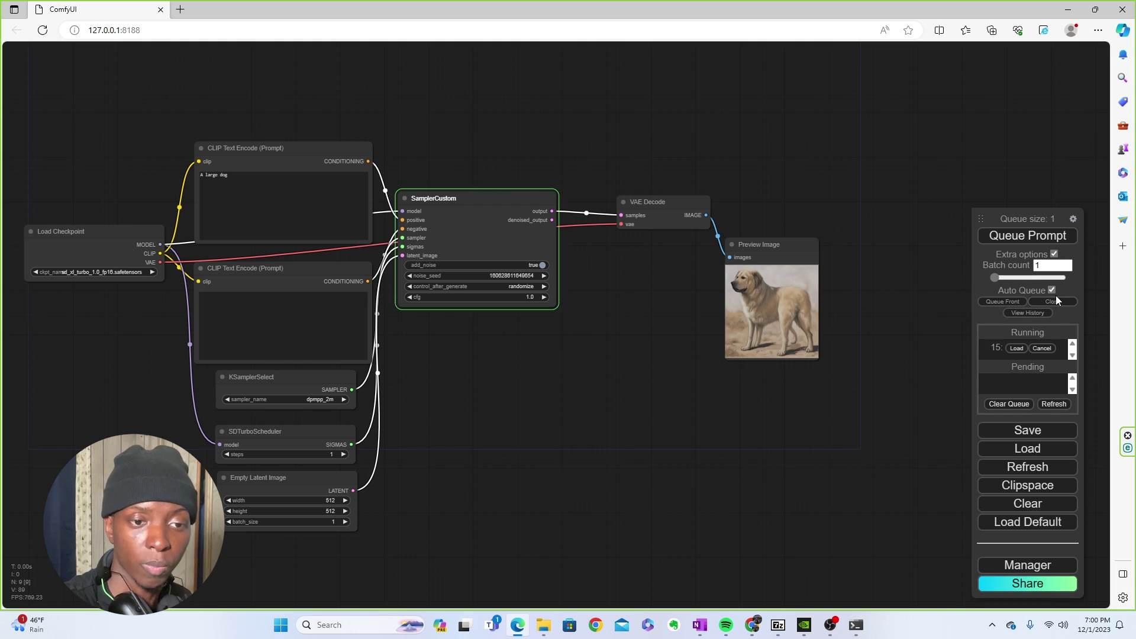
left_click(1031, 314)
scroll(1037, 377, "down", 2)
scroll(1037, 373, "up", 3)
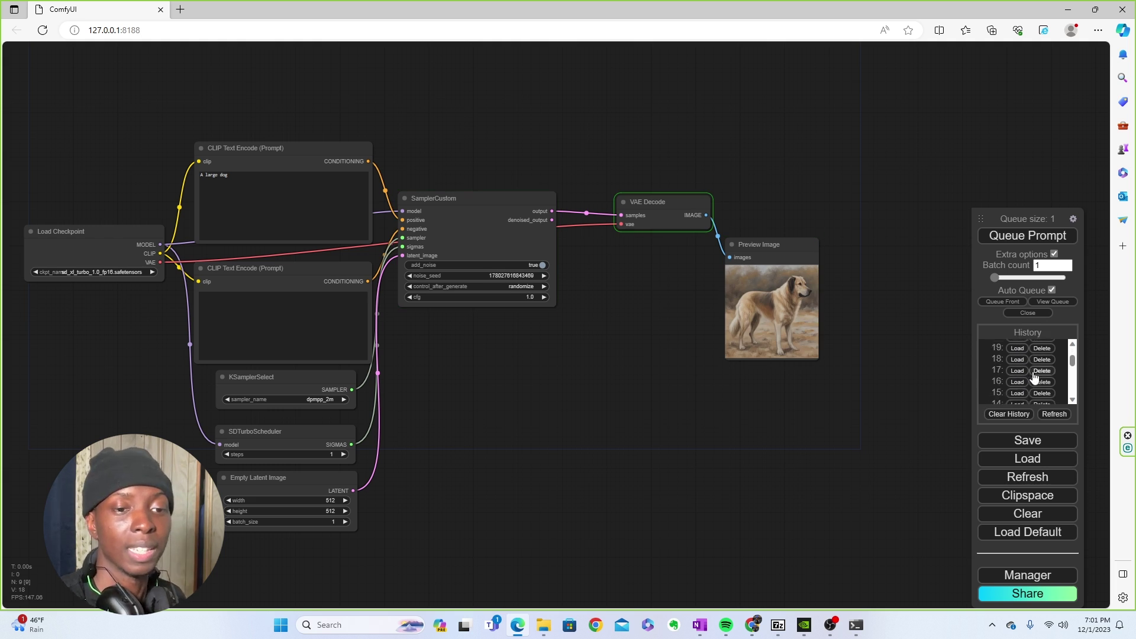
left_click(1069, 10)
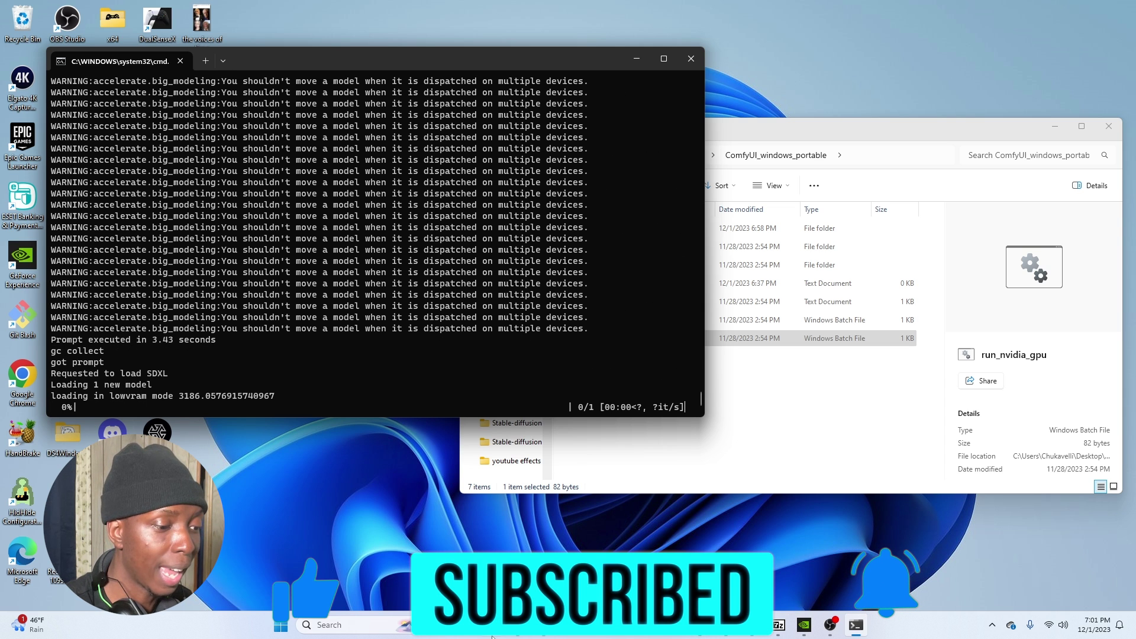
key("alt+Tab")
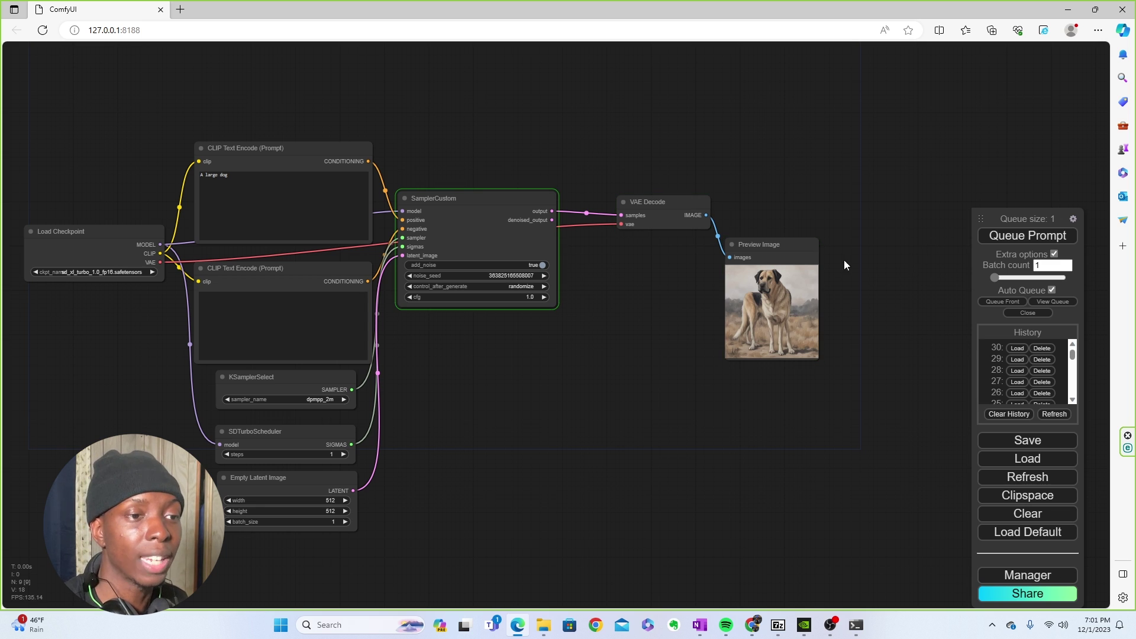
- Resize Preview Image much larger from its bottom-right corner and shift it further left
left_click(819, 239)
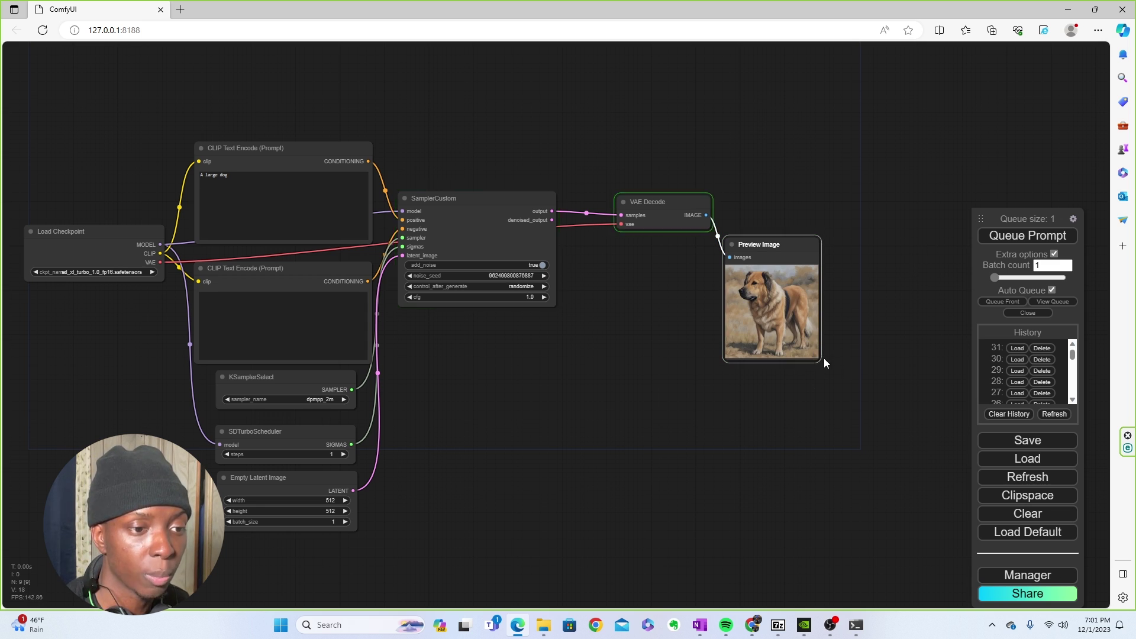
left_click_drag(822, 361, 994, 554)
left_click_drag(811, 261, 698, 261)
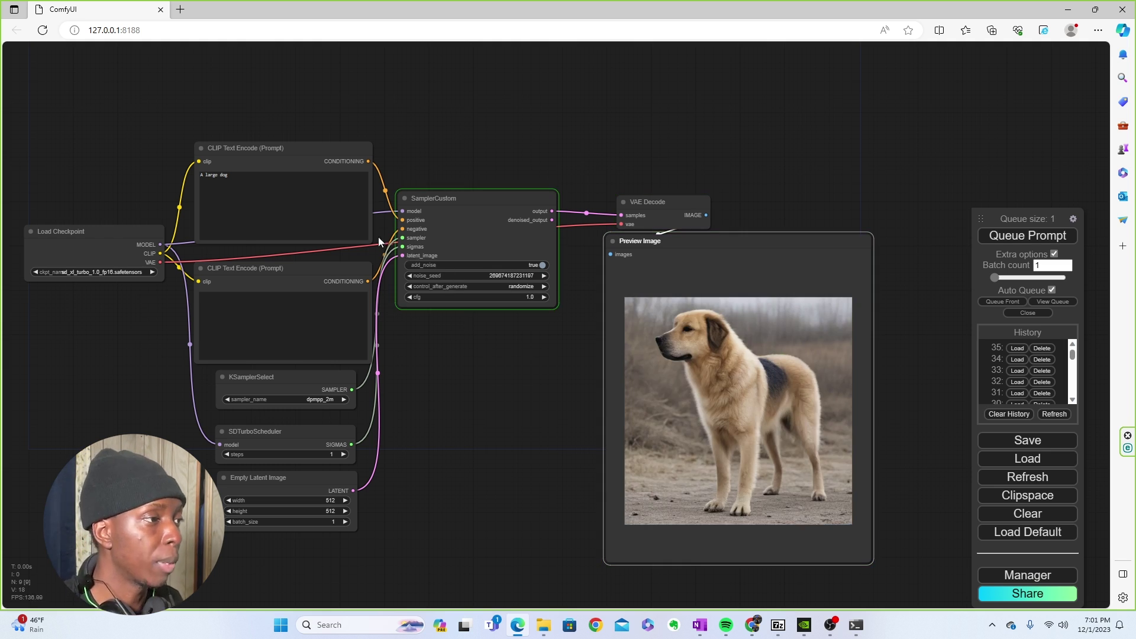
- Append ', photo realis' after 'A large dog' in the positive CLIP Text Encode prompt
left_click(341, 194)
type(", pho")
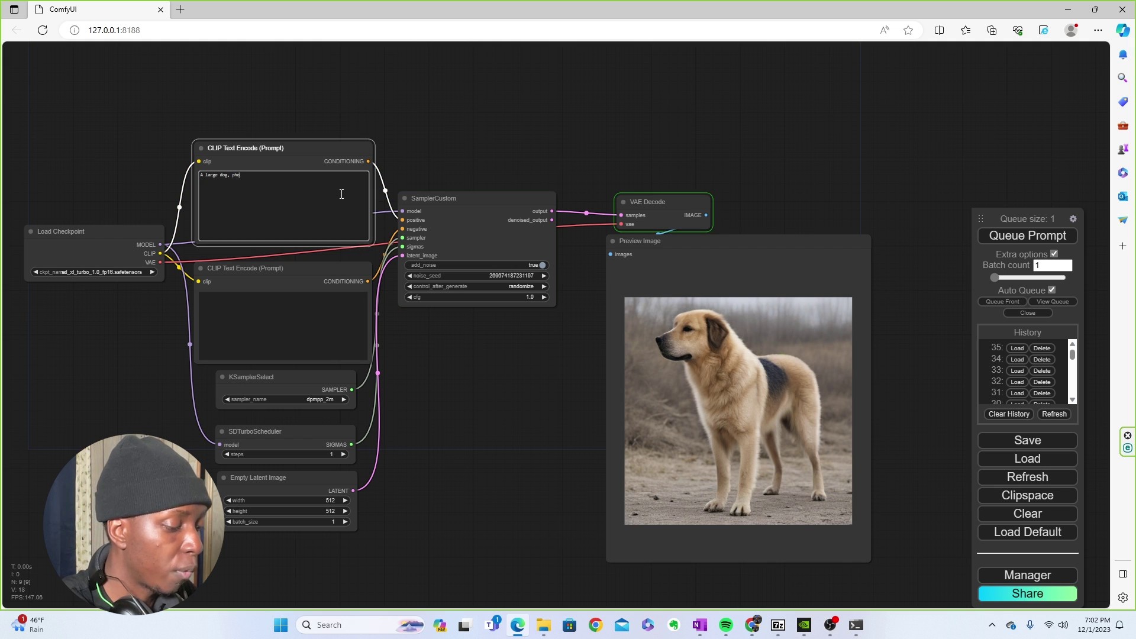
type("to realis")
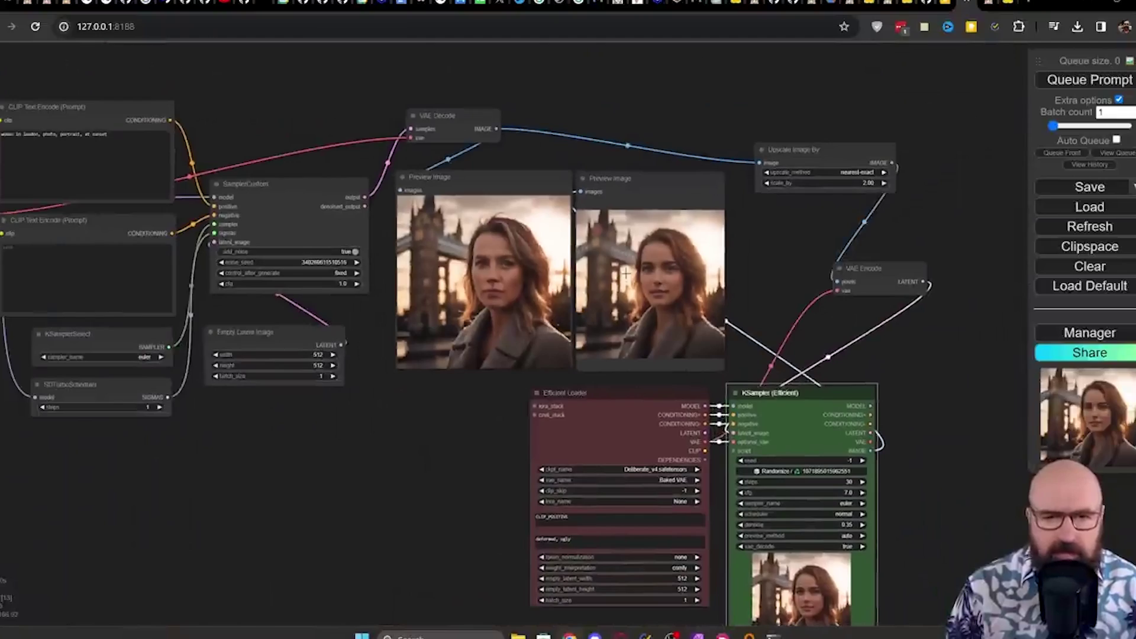
- Delete 'landscape' from the prompt and add 'glowing eyes' in its place
scroll(627, 273, "up", 5)
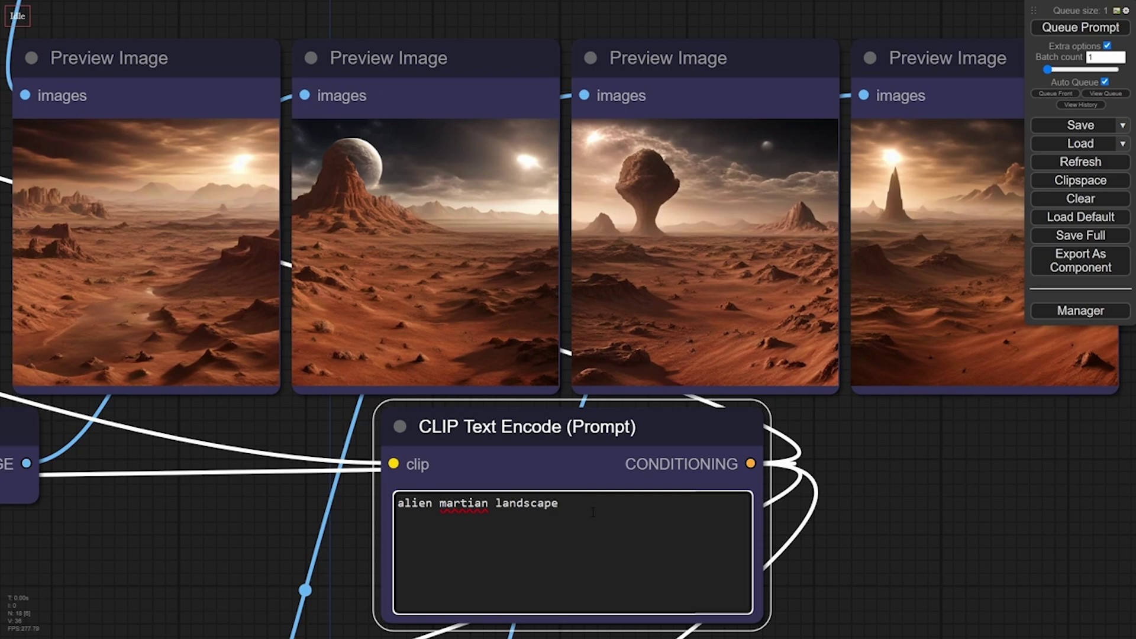
key("BackSpace")
key("BackSpace")
key("BackSpace")
key("BackSpace")
key("BackSpace")
key("BackSpace")
key("BackSpace")
key("BackSpace")
key("BackSpace")
key("BackSpace")
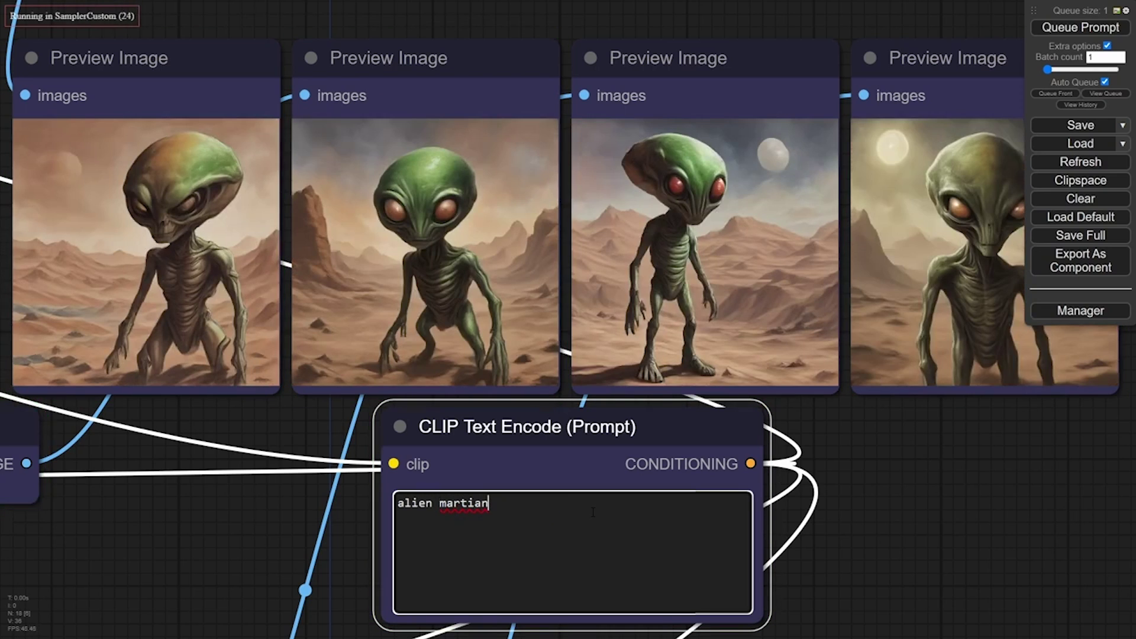
type("glo")
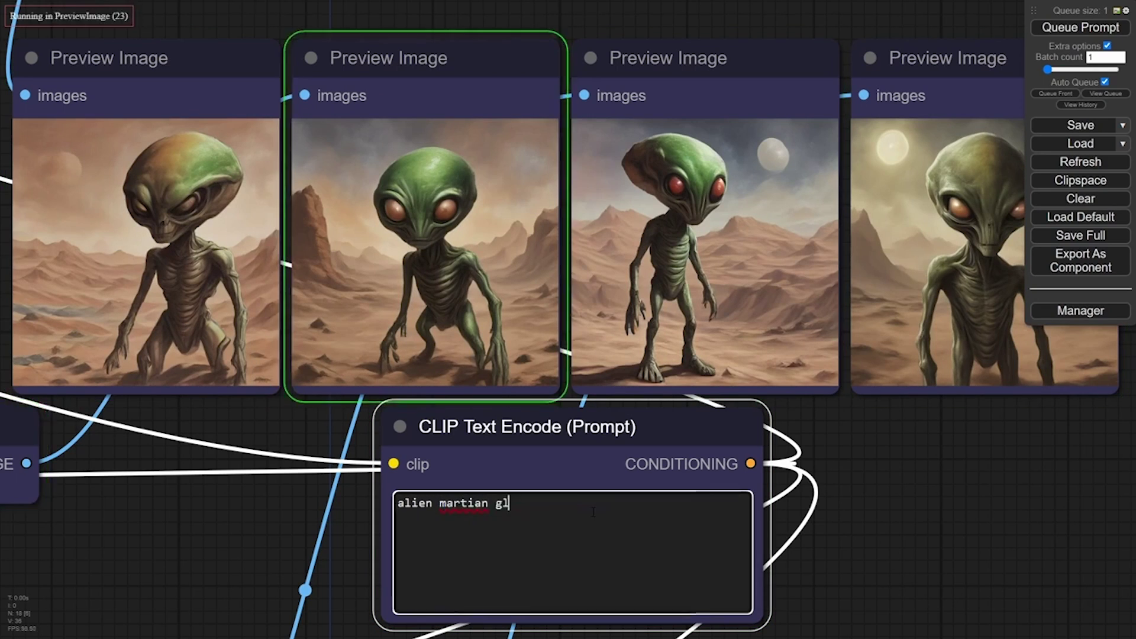
type("wing eyes")
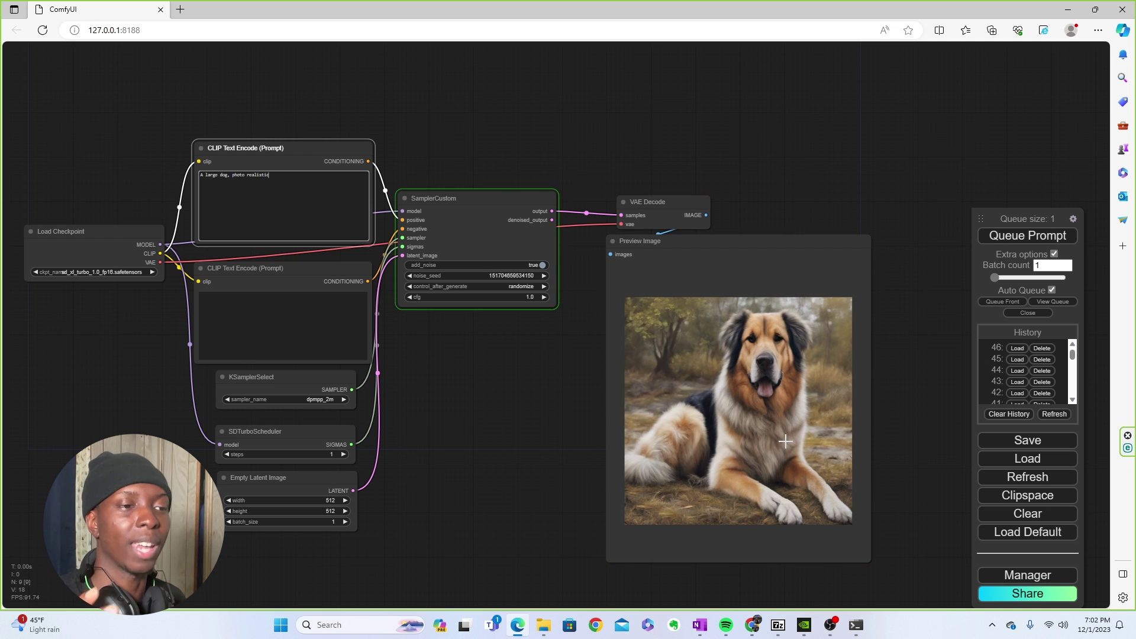
scroll(509, 467, "down", 4)
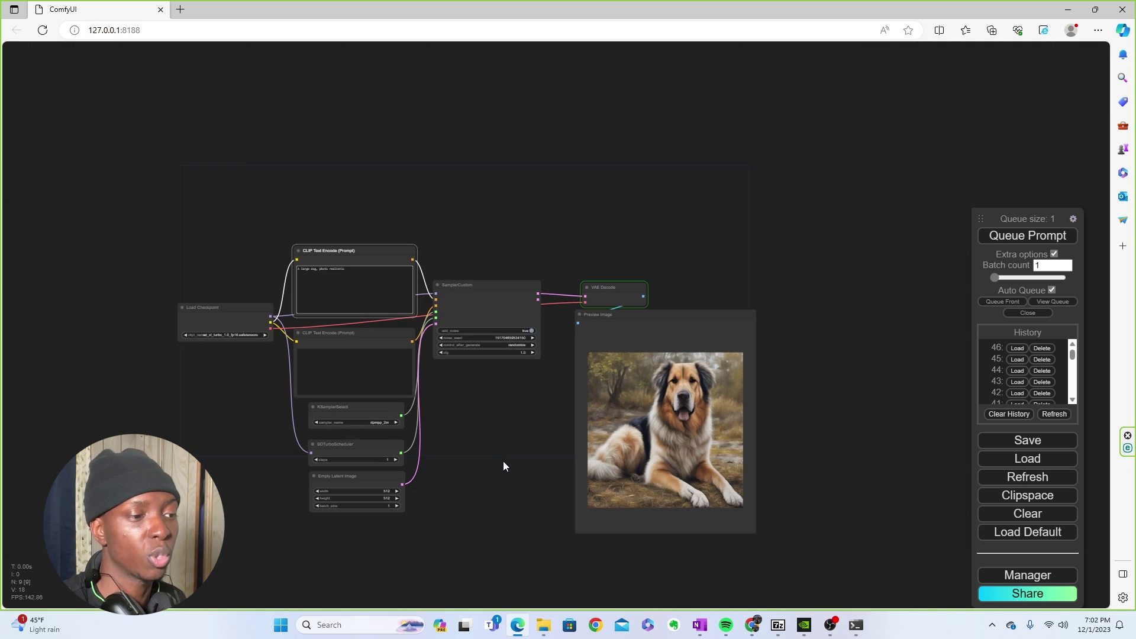
left_click_drag(536, 415, 538, 408)
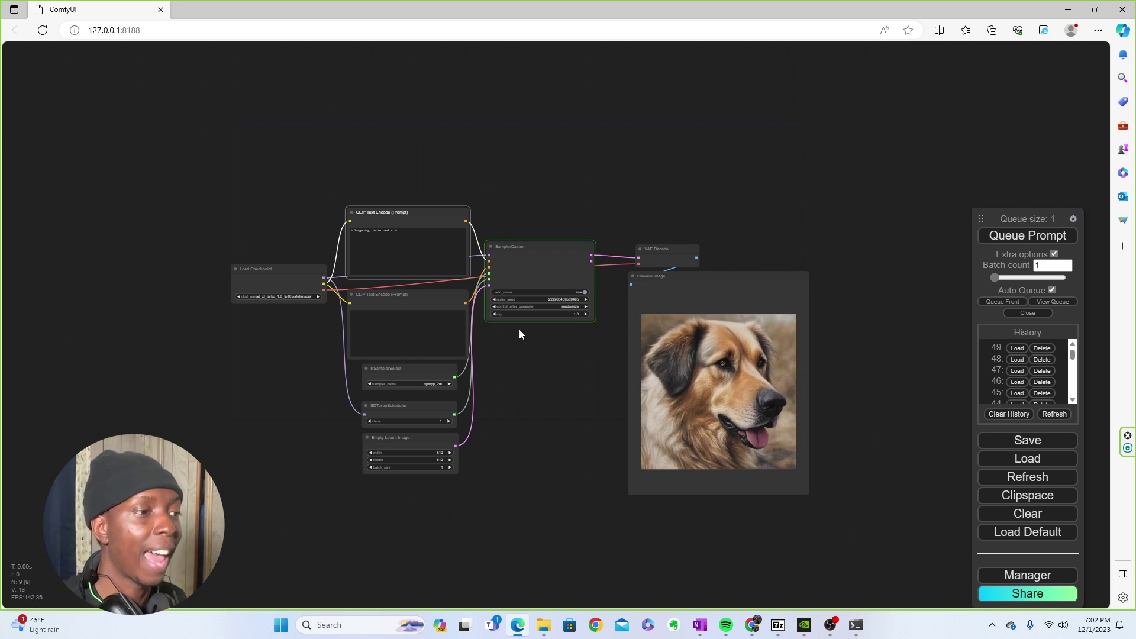
scroll(510, 328, "up", 3)
- Append ', red' to the positive prompt and shift the canvas view up and left
left_click(379, 197)
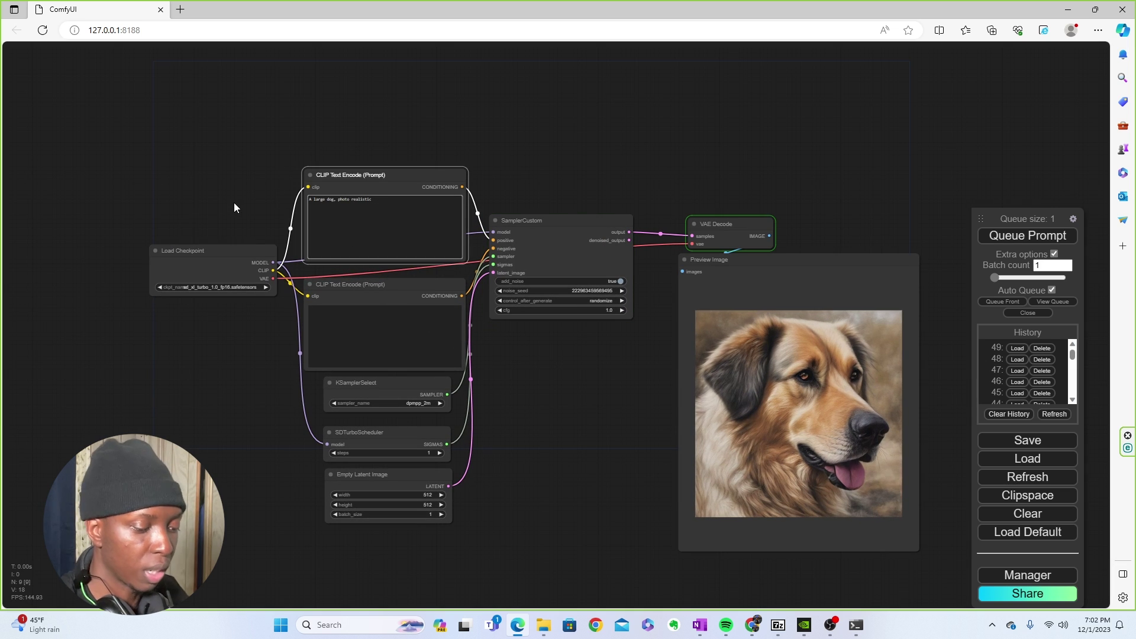
type(", red")
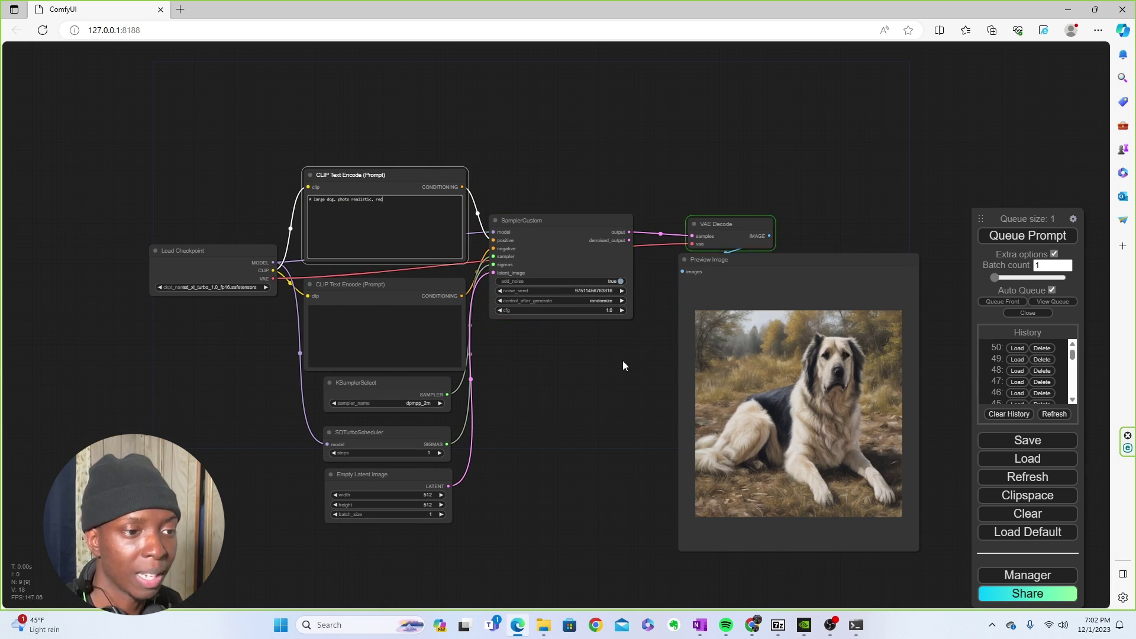
scroll(623, 360, "up", 2)
left_click_drag(588, 375, 562, 356)
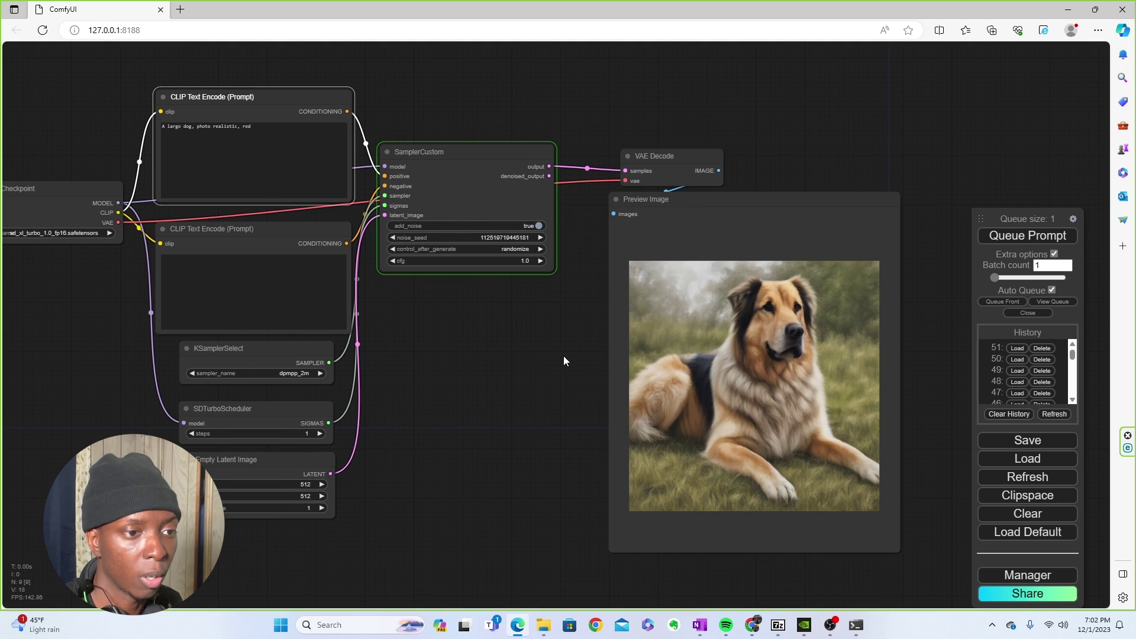